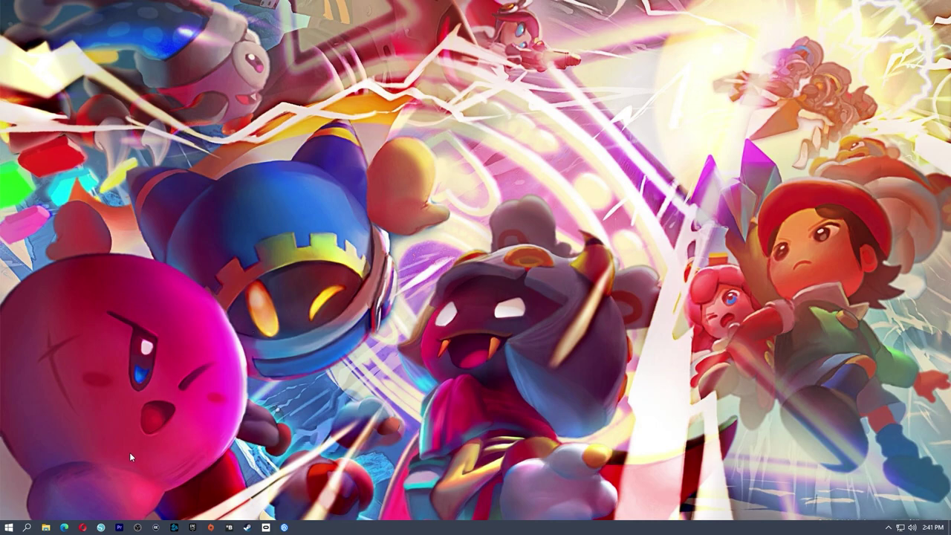
Launch the Opera browser from the taskbar icon.
{"action": "left_click", "coordinate": [83, 527]}
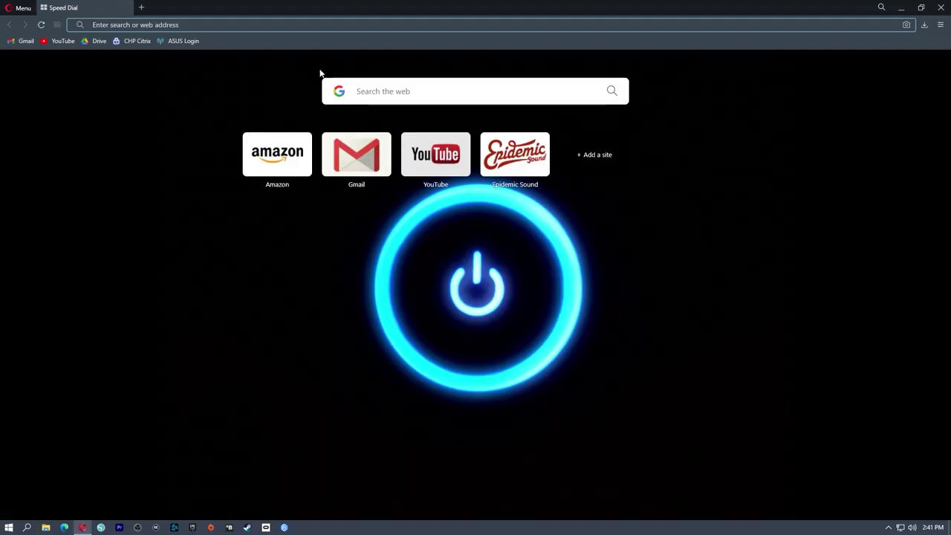
Go to overlay.expert by typing 'overlayex' and accepting the suggested site.
{"action": "type", "text": "overlayexpert.com"}
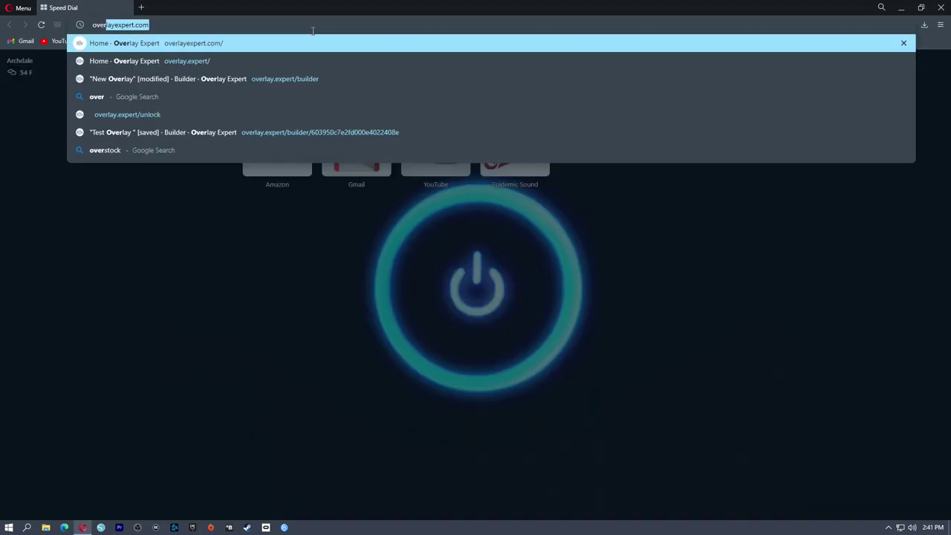
{"action": "key", "text": "Return"}
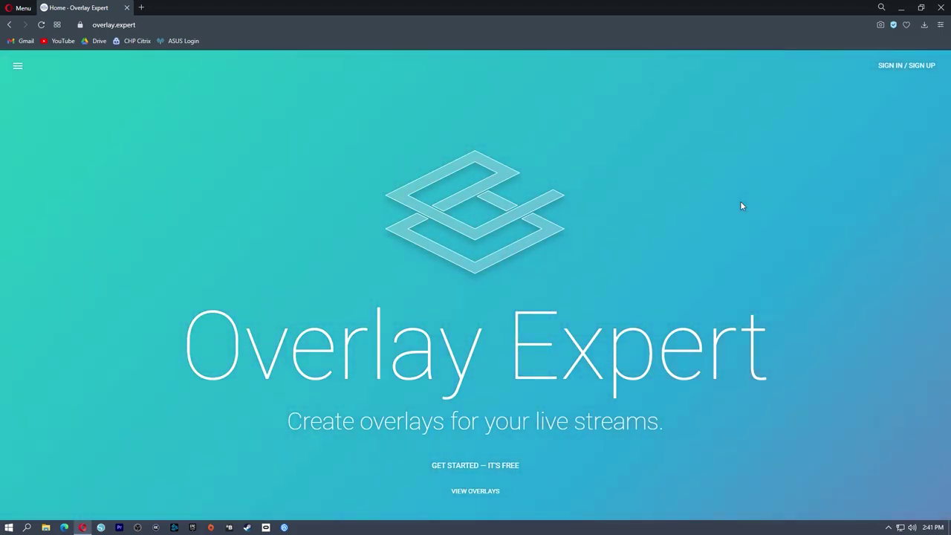
Sign in with Twitch and start a free 1920×1080 'New Overlay' in the Builder.
{"action": "left_click", "coordinate": [908, 65]}
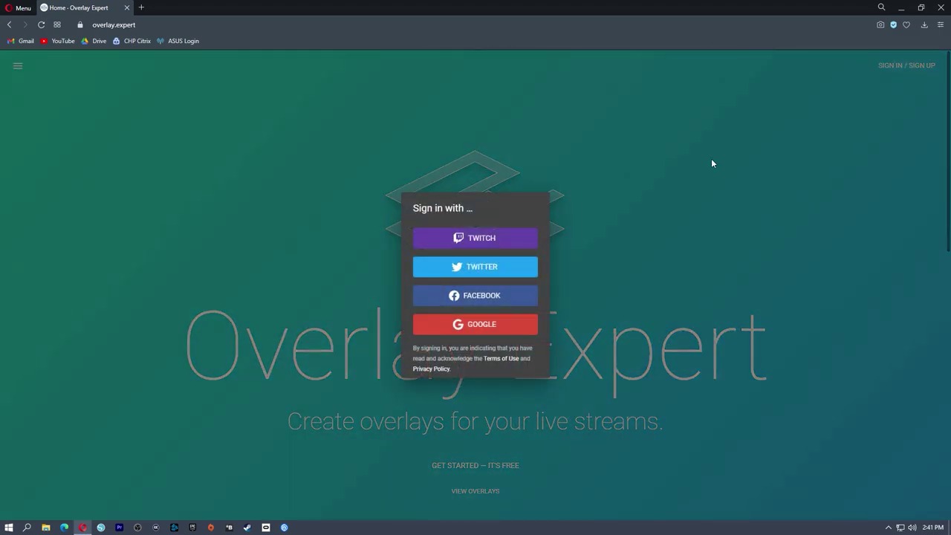
{"action": "left_click", "coordinate": [499, 239]}
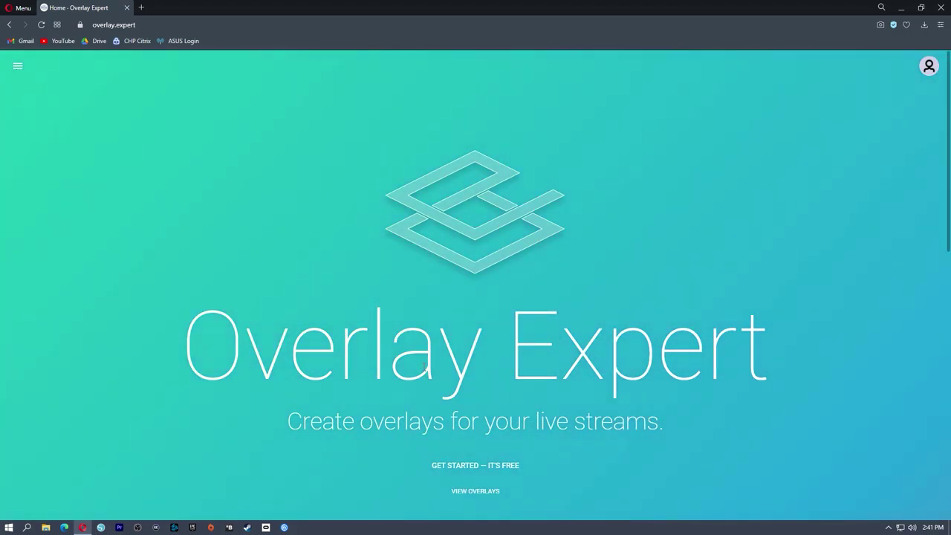
{"action": "left_click", "coordinate": [471, 464]}
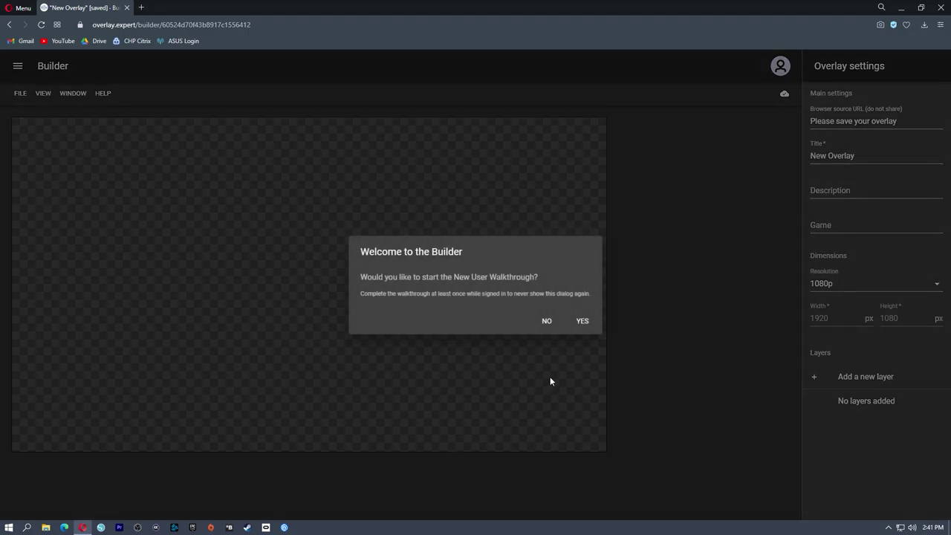
Decline the walkthrough and select the 'New Overlay' title for replacement.
{"action": "left_click", "coordinate": [550, 328]}
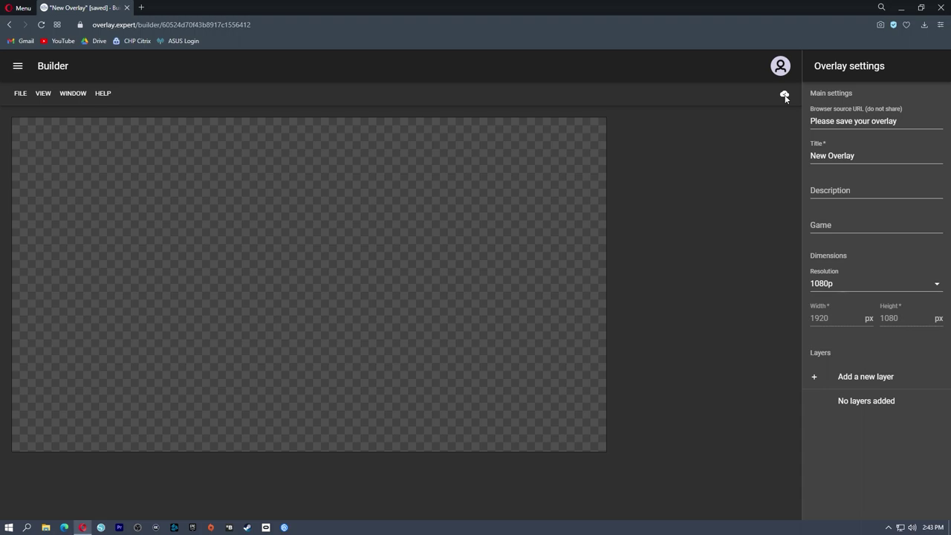
{"action": "left_click", "coordinate": [873, 147]}
{"action": "key", "text": "ctrl+a"}
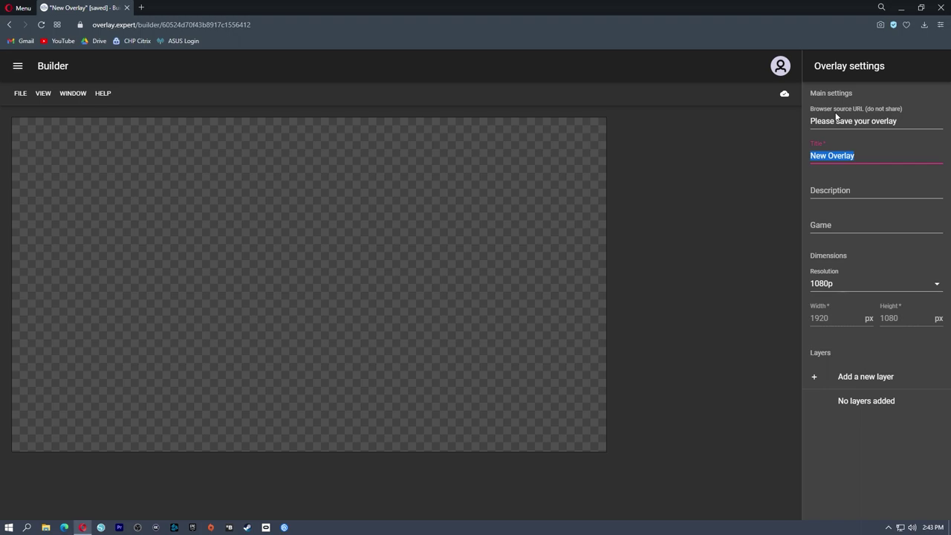
Change the overlay title from 'New Overlay' to 'Test Stream Overlay'.
{"action": "type", "text": "Test Stream S"}
{"action": "key", "text": "BackSpace"}
{"action": "type", "text": "Overlay"}
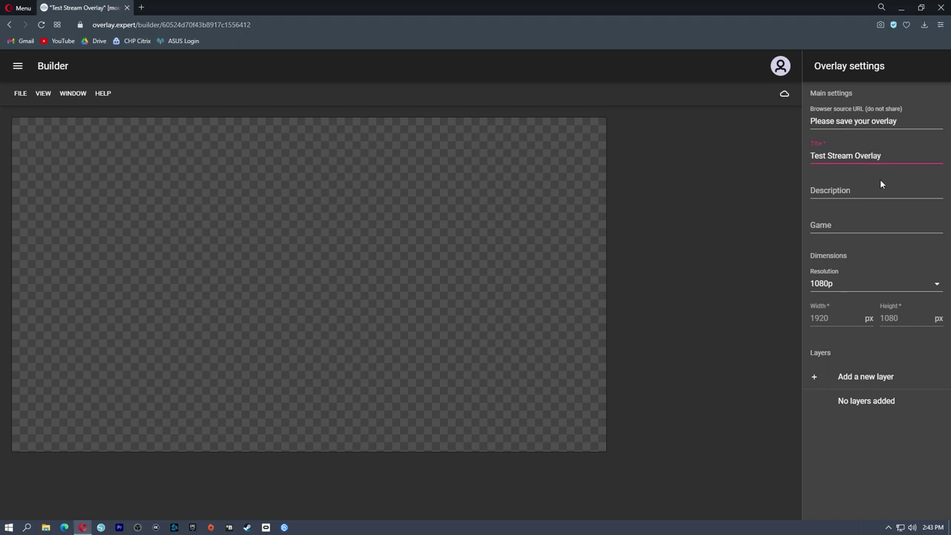
{"action": "left_click", "coordinate": [878, 191]}
{"action": "left_click", "coordinate": [875, 222]}
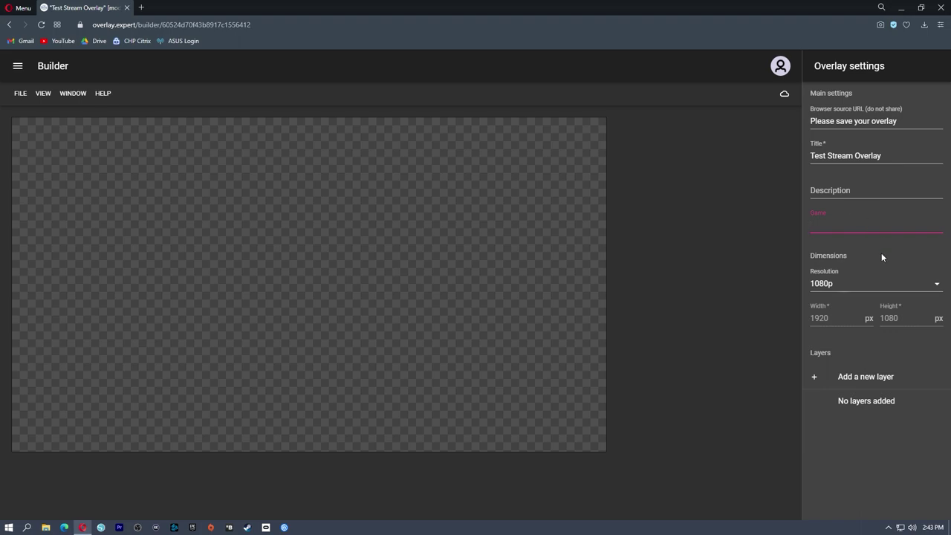
{"action": "left_click", "coordinate": [874, 285]}
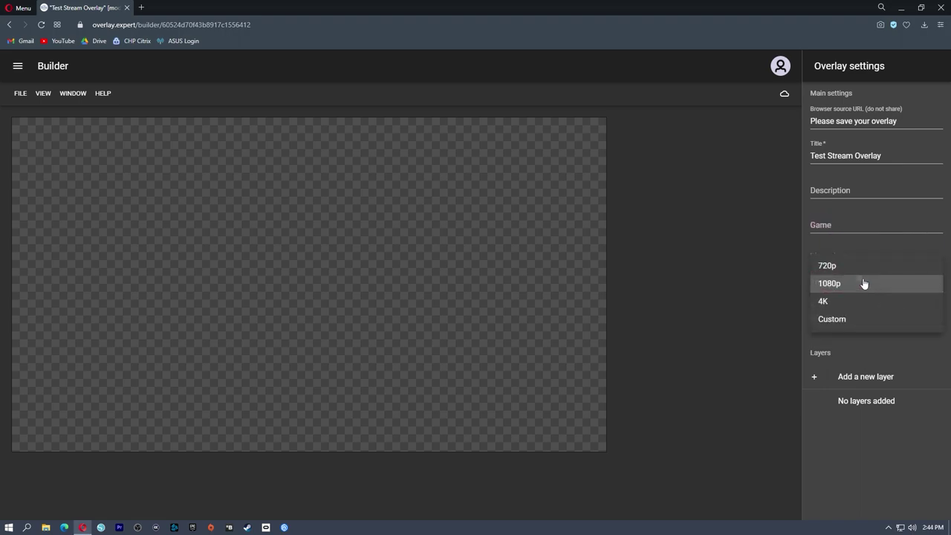
Pick 1080p from the Resolution list for a 1920×1080 canvas.
{"action": "left_click", "coordinate": [864, 283]}
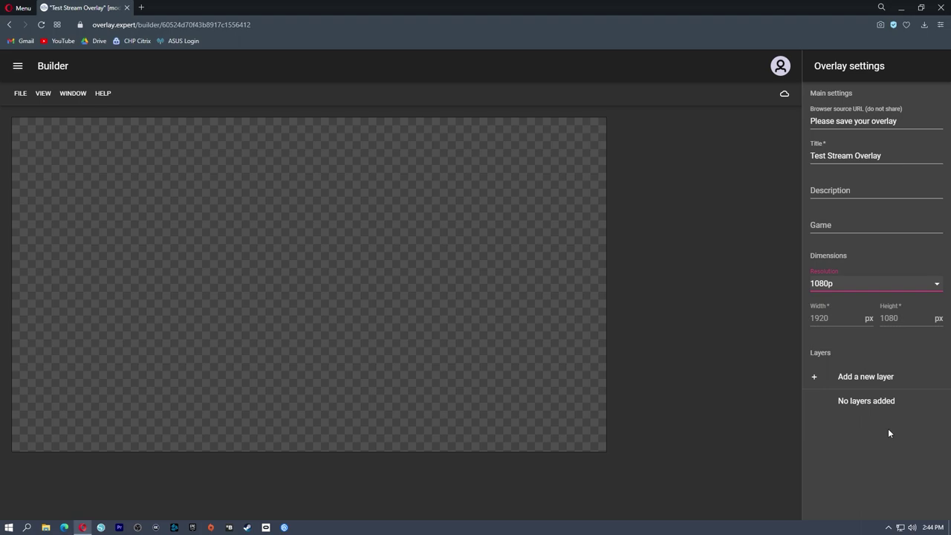
Add a layer, name it 'Main BG', and expand its Background section.
{"action": "left_click", "coordinate": [875, 385]}
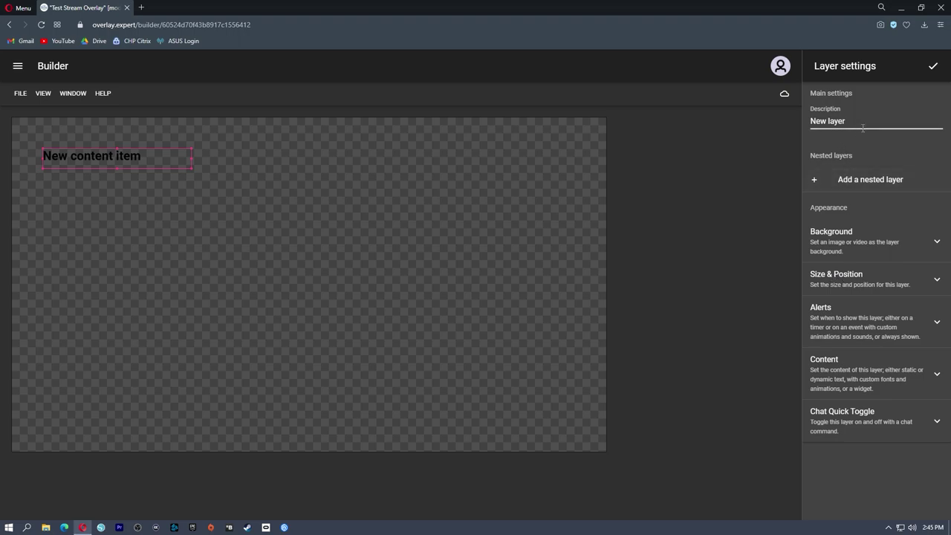
{"action": "left_click_drag", "start_coordinate": [862, 130], "coordinate": [797, 124]}
{"action": "type", "text": "Main "}
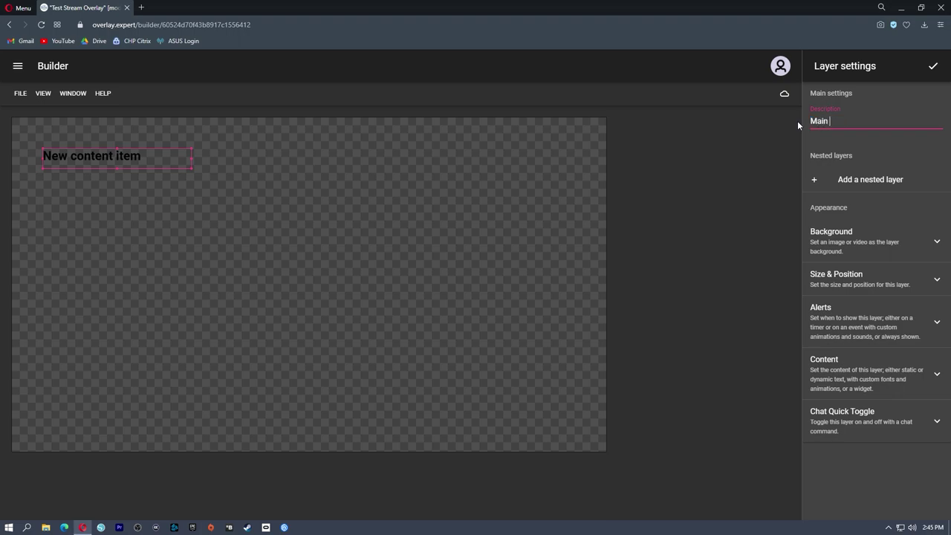
{"action": "type", "text": "BG"}
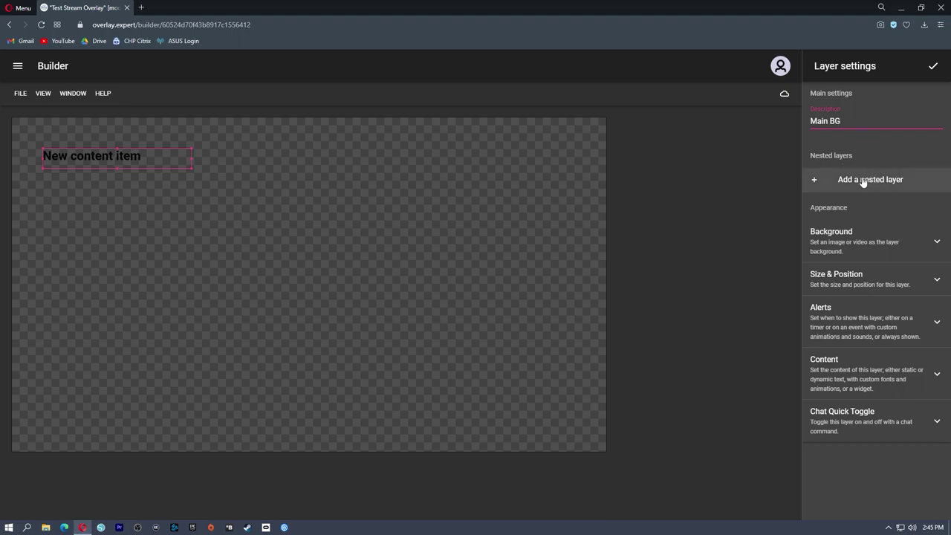
{"action": "left_click", "coordinate": [886, 243]}
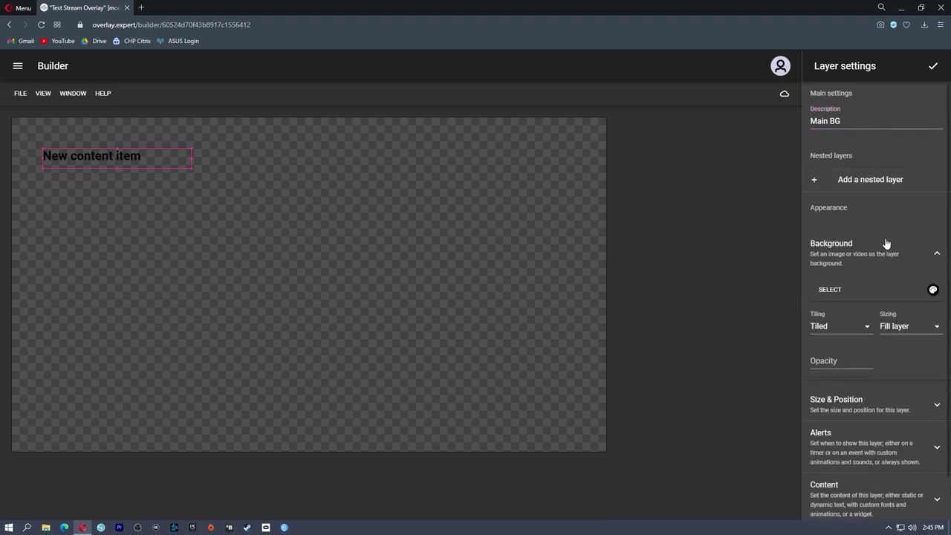
Upload overlayExpertFullLayout.png and apply it as the Main BG background image.
{"action": "left_click", "coordinate": [837, 291]}
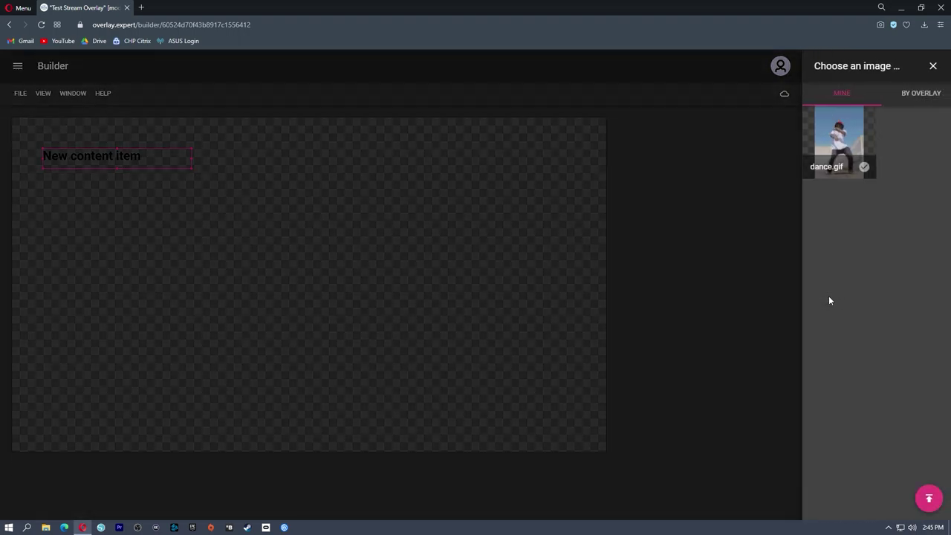
{"action": "left_click", "coordinate": [929, 499]}
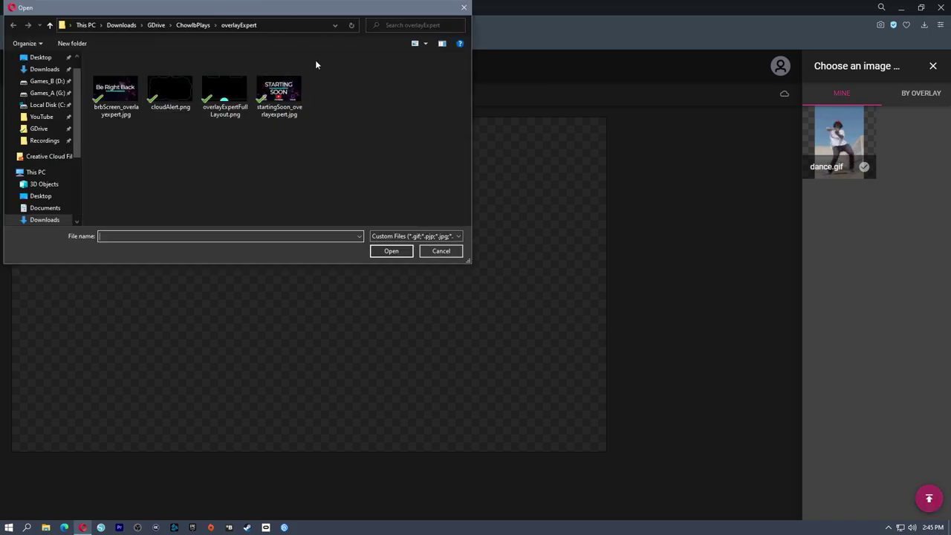
{"action": "double_click", "coordinate": [230, 98]}
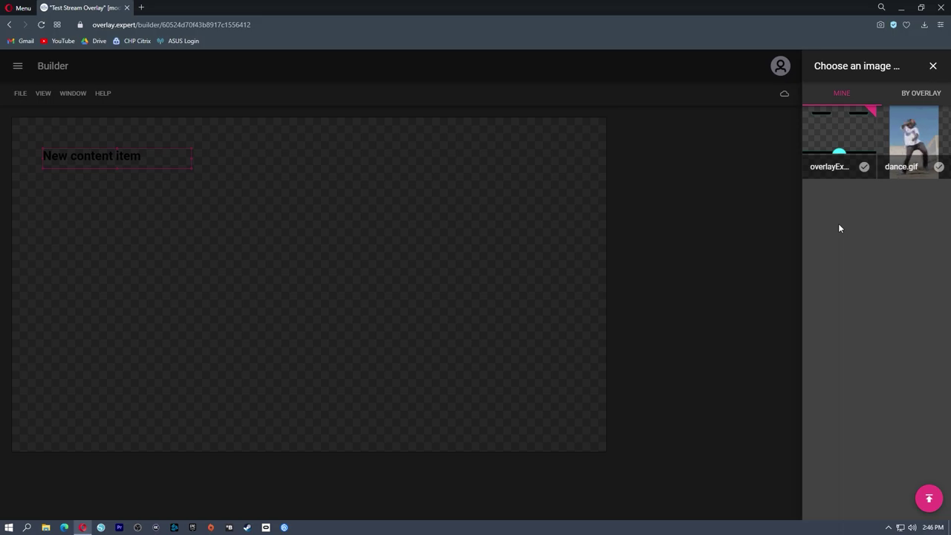
{"action": "left_click", "coordinate": [861, 158]}
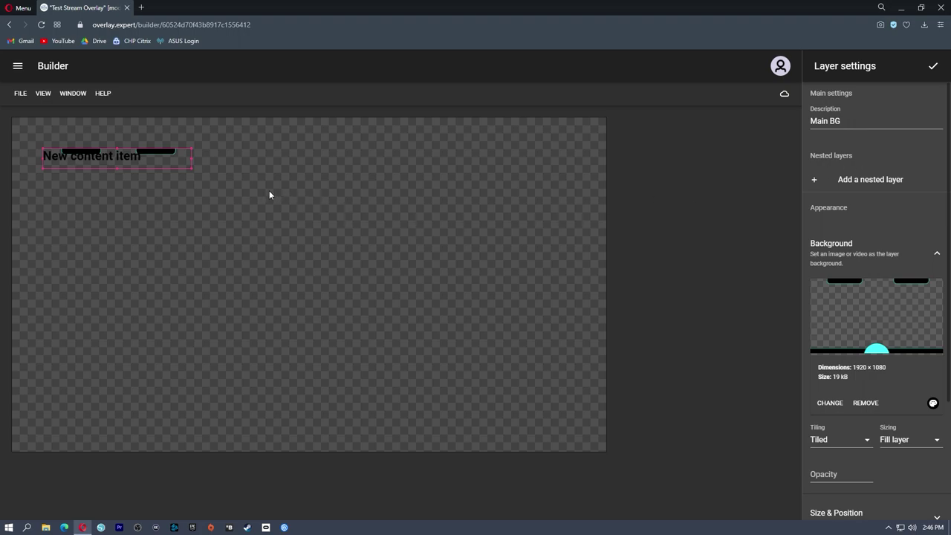
Move the layer box toward the canvas middle and set Background Sizing to 'Fit to layer'.
{"action": "left_click_drag", "start_coordinate": [153, 161], "coordinate": [450, 285]}
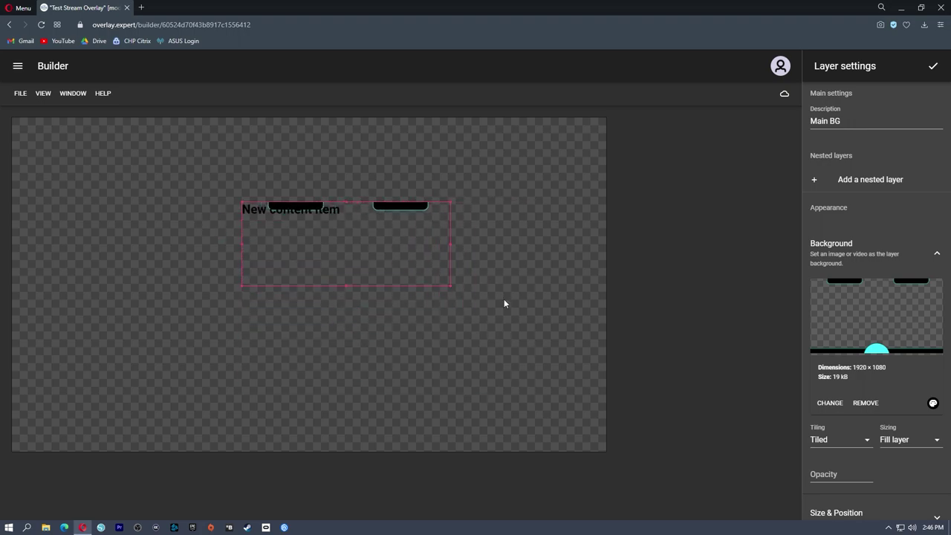
{"action": "scroll", "coordinate": [834, 337], "scroll_direction": "down", "scroll_amount": 3}
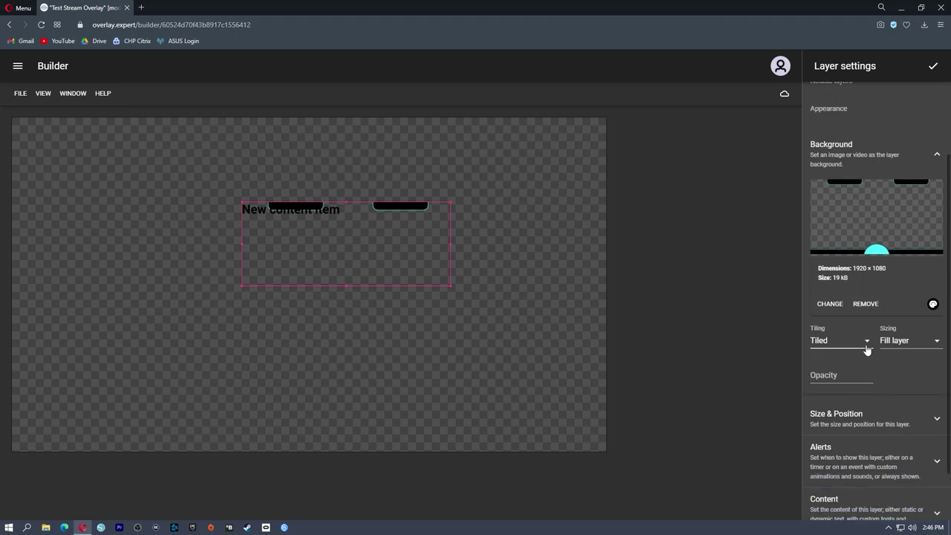
{"action": "left_click", "coordinate": [865, 340]}
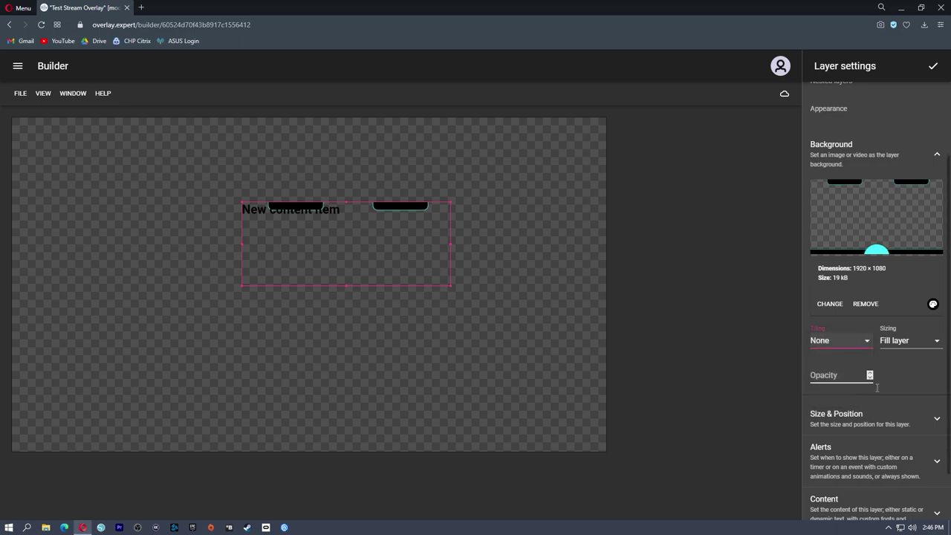
{"action": "left_click", "coordinate": [907, 345]}
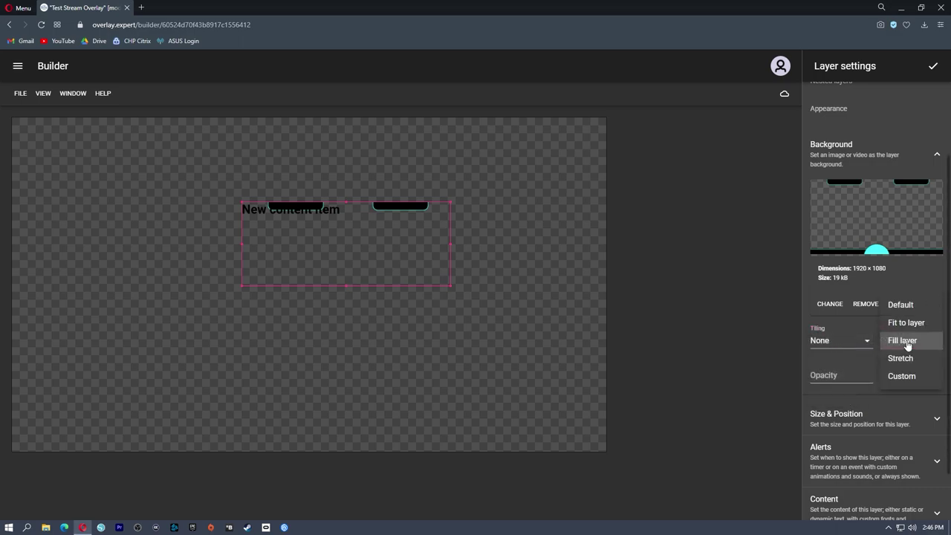
{"action": "left_click", "coordinate": [906, 323]}
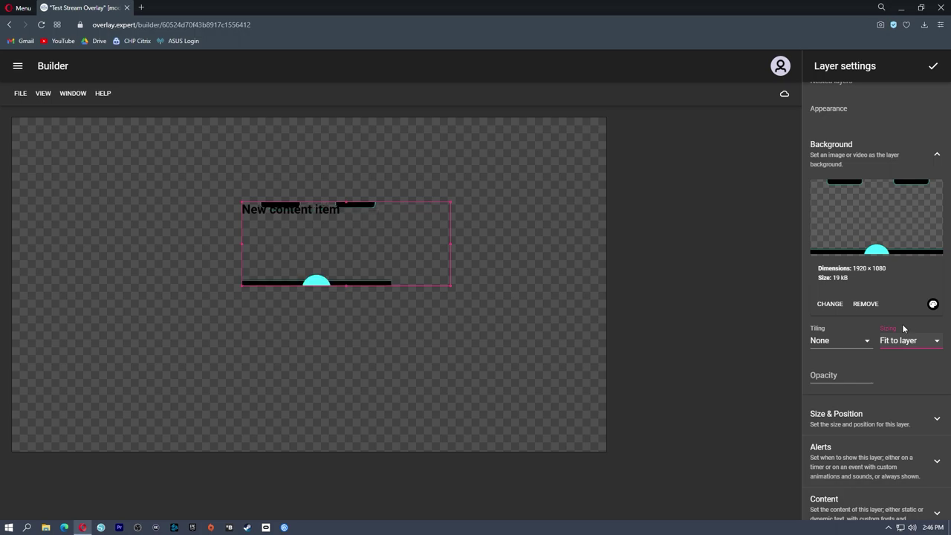
Widen the layer box to the left, giving 1006 × 293 px at top 251, left 410.
{"action": "left_click_drag", "start_coordinate": [243, 205], "coordinate": [139, 195]}
{"action": "left_click", "coordinate": [847, 379]}
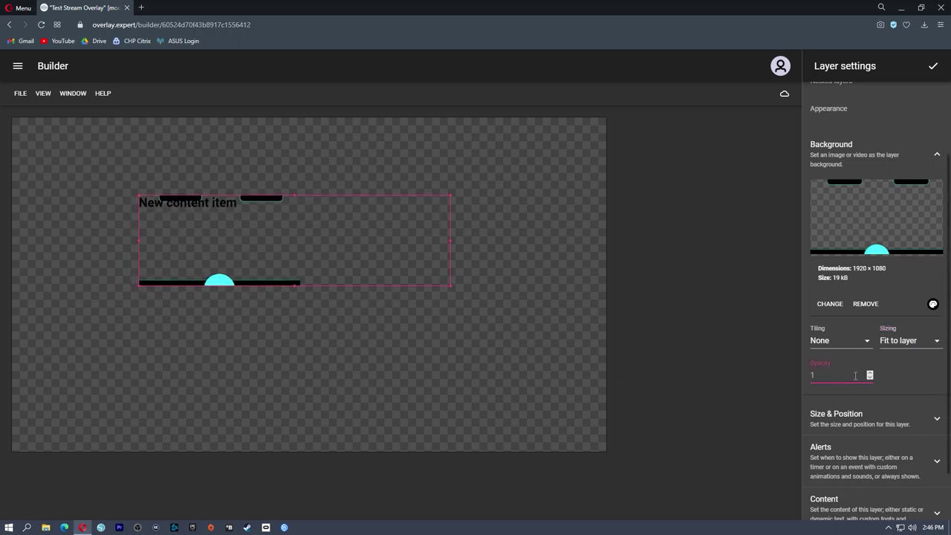
{"action": "scroll", "coordinate": [924, 384], "scroll_direction": "down", "scroll_amount": 1}
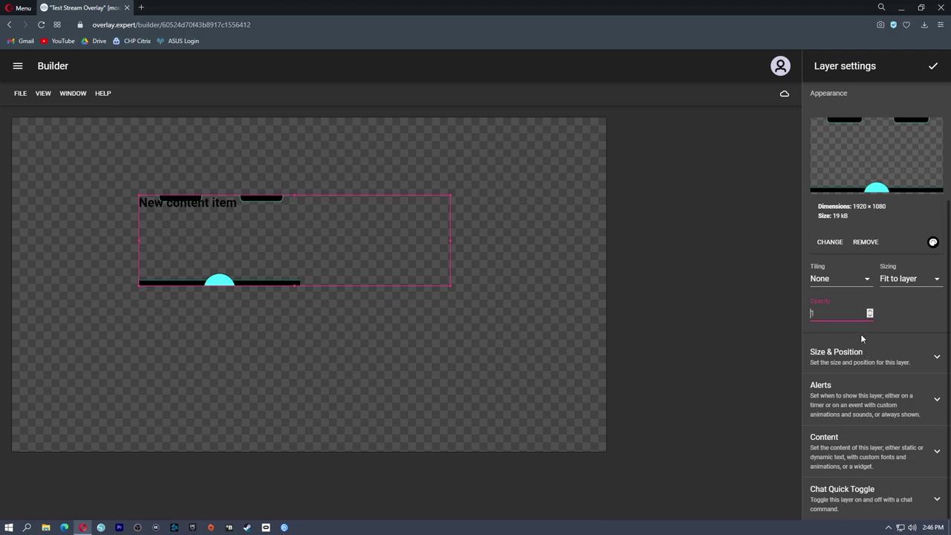
{"action": "left_click", "coordinate": [859, 356]}
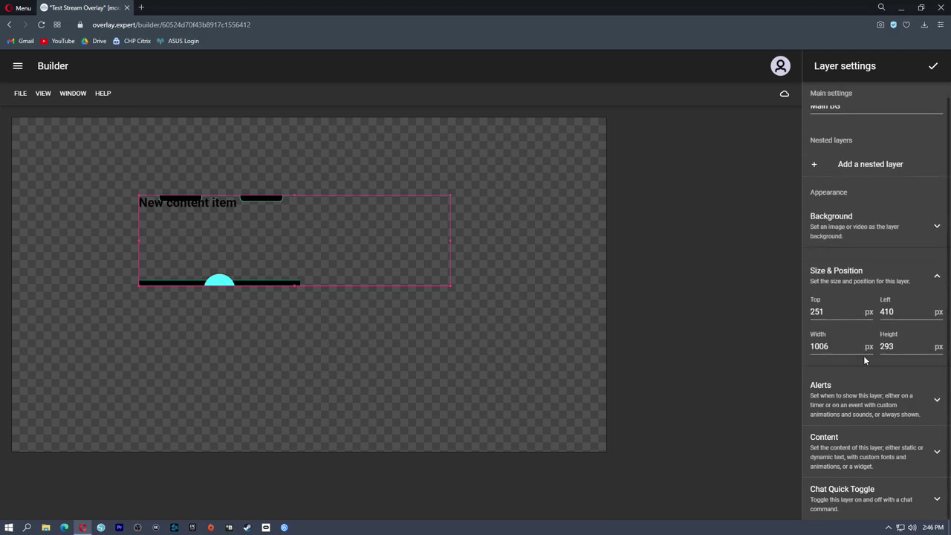
{"action": "left_click", "coordinate": [864, 243]}
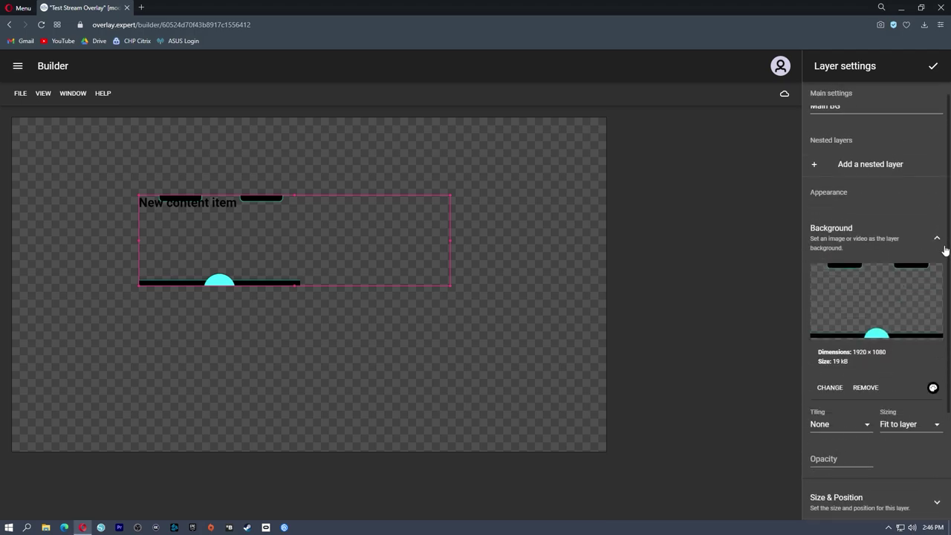
In Size & Position, set the Main BG layer's Top to 0 and Left to 0.
{"action": "left_click", "coordinate": [905, 242]}
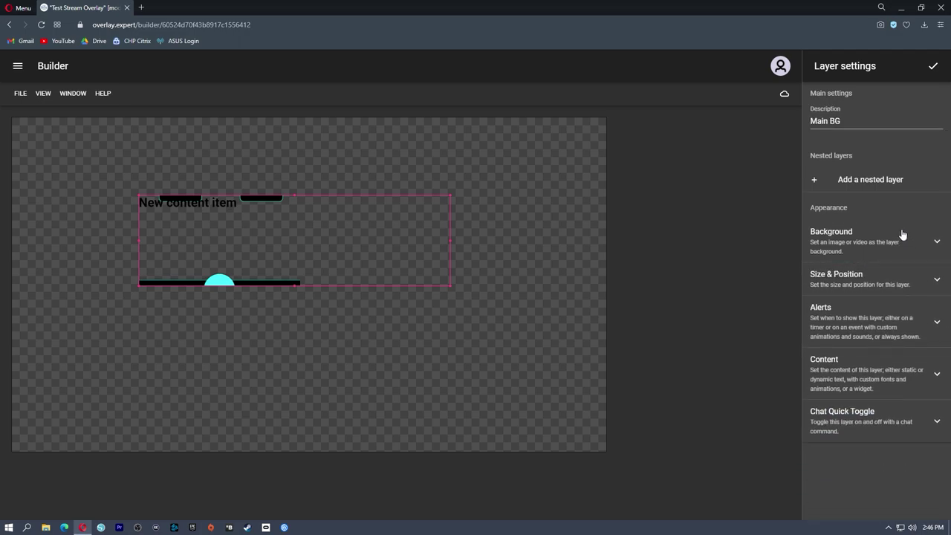
{"action": "left_click", "coordinate": [872, 283]}
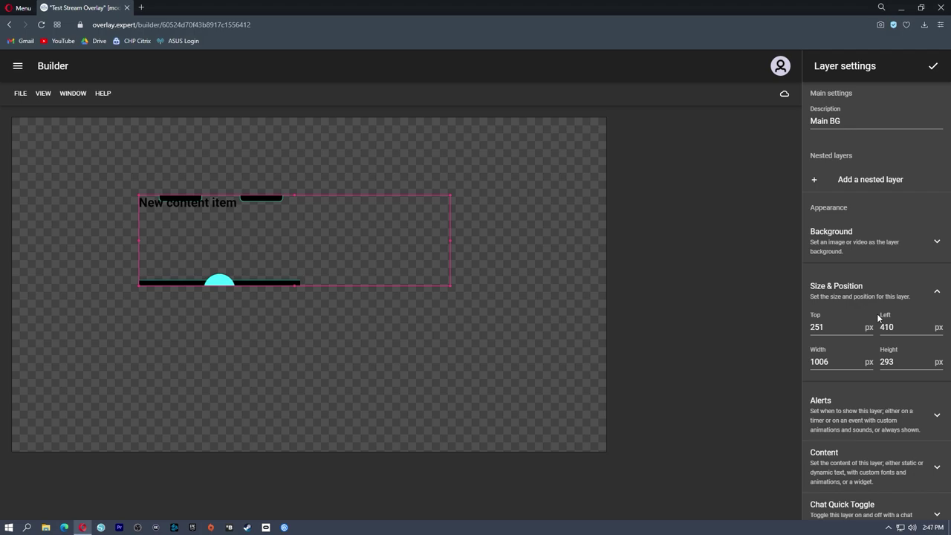
{"action": "left_click", "coordinate": [831, 329]}
{"action": "left_click", "coordinate": [826, 335]}
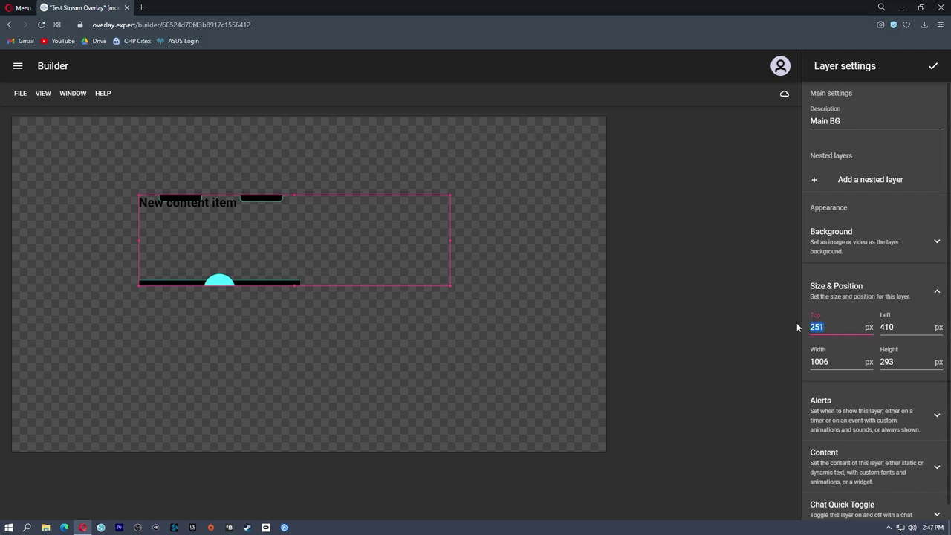
{"action": "type", "text": "0"}
{"action": "key", "text": "Tab"}
{"action": "type", "text": "0"}
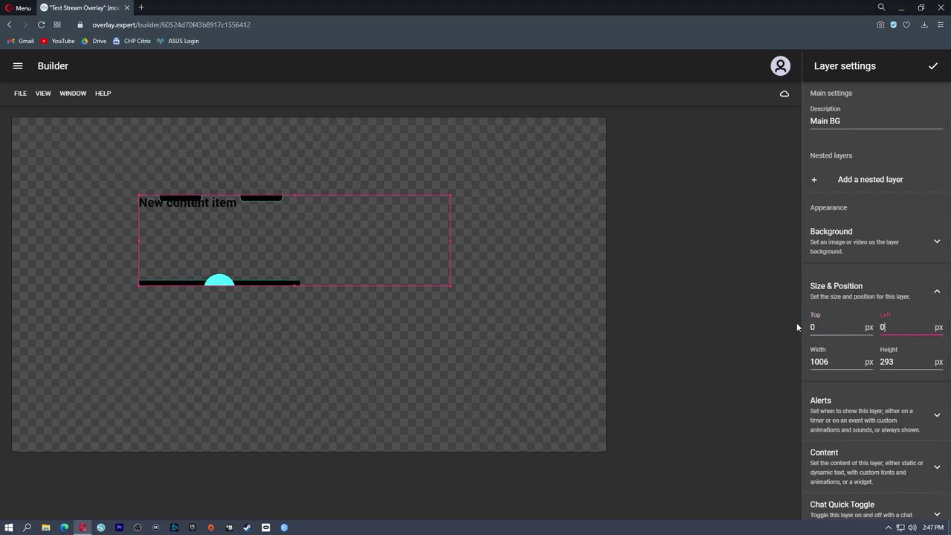
Set the Main BG layer's width to 1920 px and height to 1080 px.
{"action": "key", "text": "Tab"}
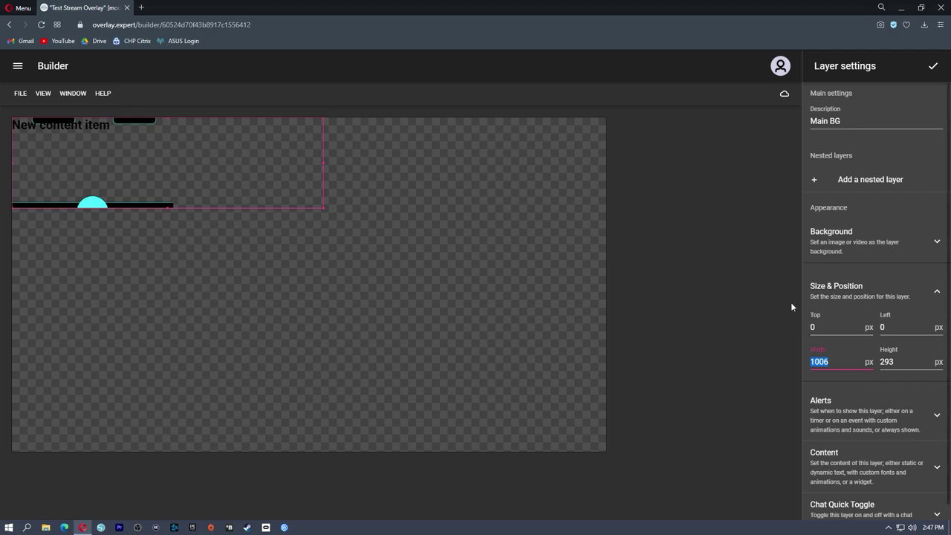
{"action": "type", "text": "1920"}
{"action": "key", "text": "Tab"}
{"action": "type", "text": "1080"}
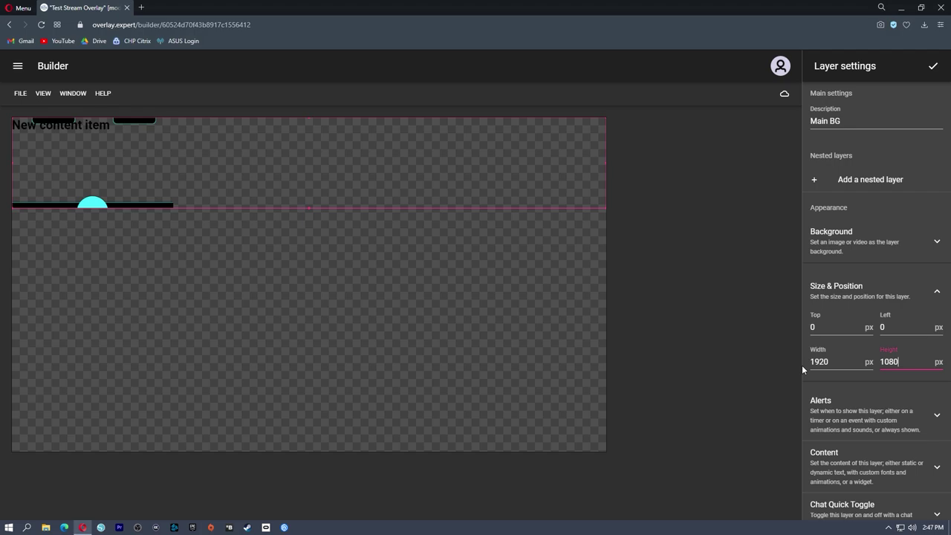
{"action": "key", "text": "Tab"}
{"action": "left_click", "coordinate": [920, 362]}
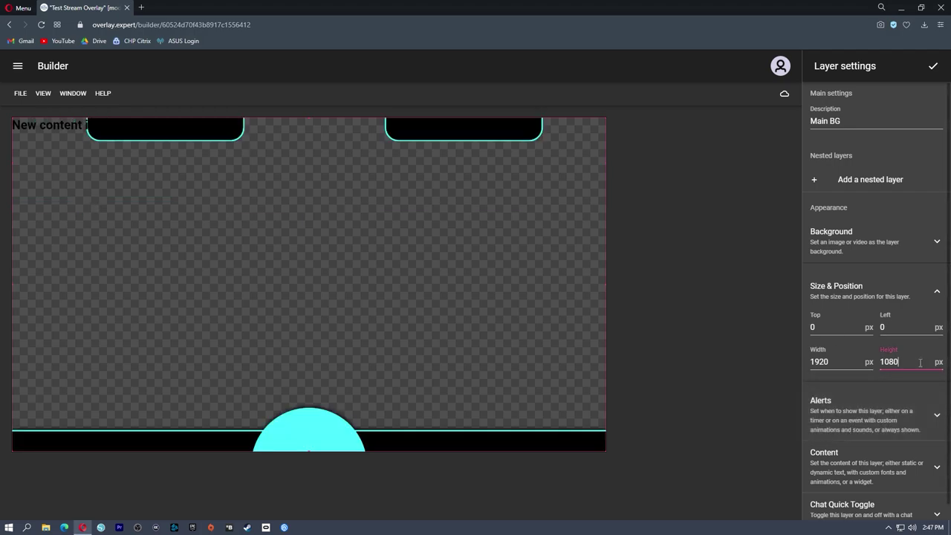
{"action": "left_click", "coordinate": [653, 384]}
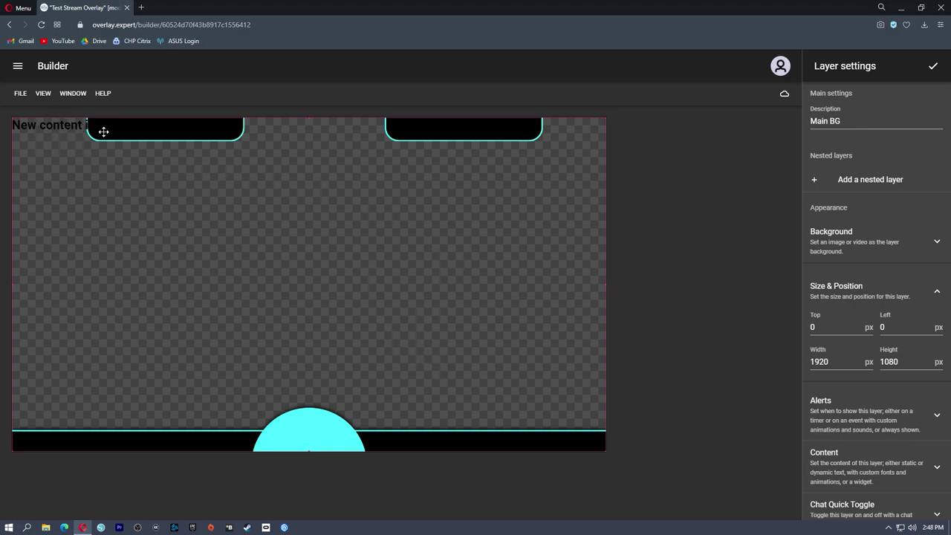
Collapse Size & Position and expand the Main BG layer's Content settings down to its Text groups.
{"action": "scroll", "coordinate": [891, 297], "scroll_direction": "down", "scroll_amount": 1}
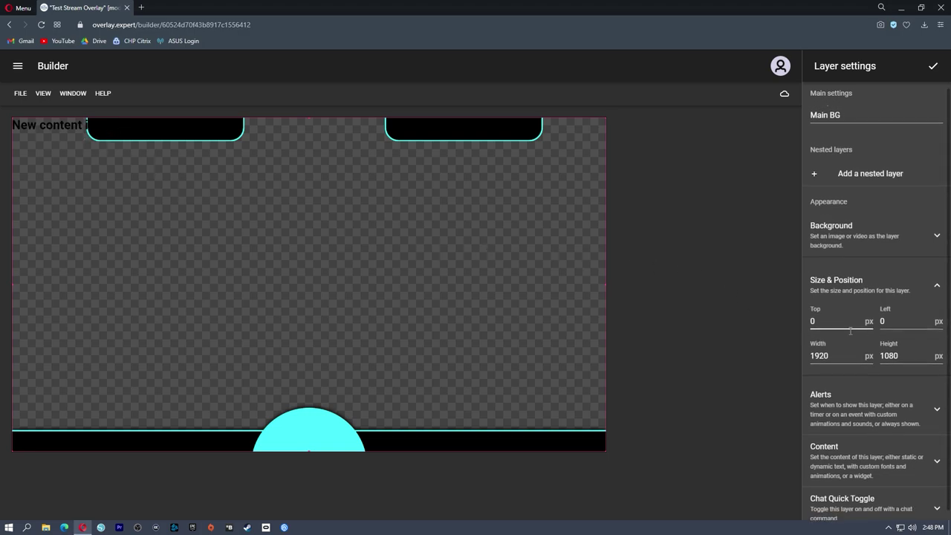
{"action": "left_click", "coordinate": [934, 281]}
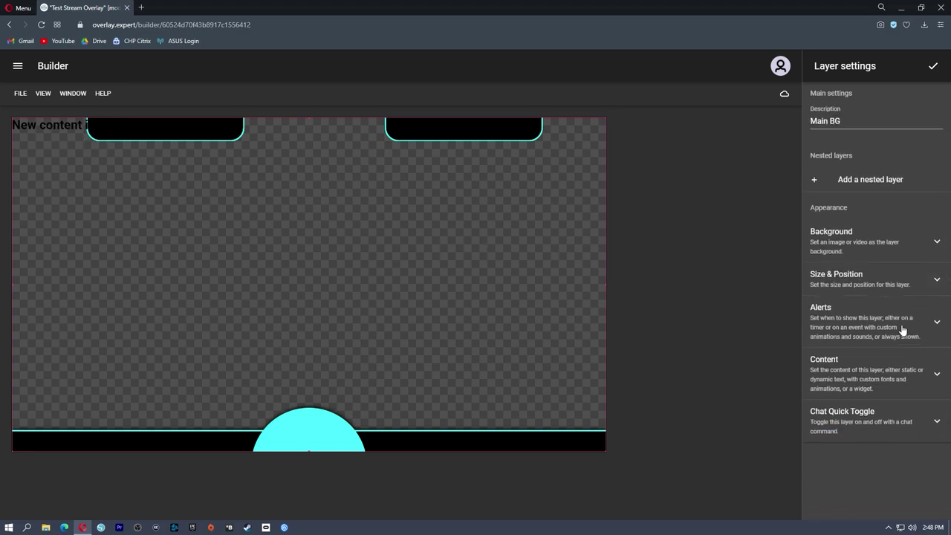
{"action": "left_click", "coordinate": [887, 377]}
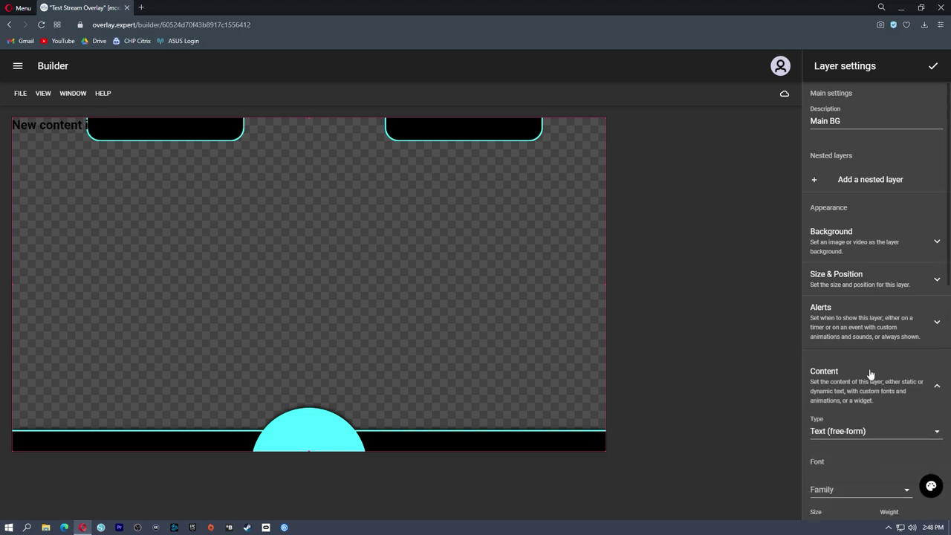
{"action": "scroll", "coordinate": [877, 356], "scroll_direction": "down", "scroll_amount": 2}
{"action": "scroll", "coordinate": [880, 223], "scroll_direction": "down", "scroll_amount": 1}
{"action": "scroll", "coordinate": [868, 206], "scroll_direction": "down", "scroll_amount": 2}
{"action": "scroll", "coordinate": [862, 275], "scroll_direction": "down", "scroll_amount": 2}
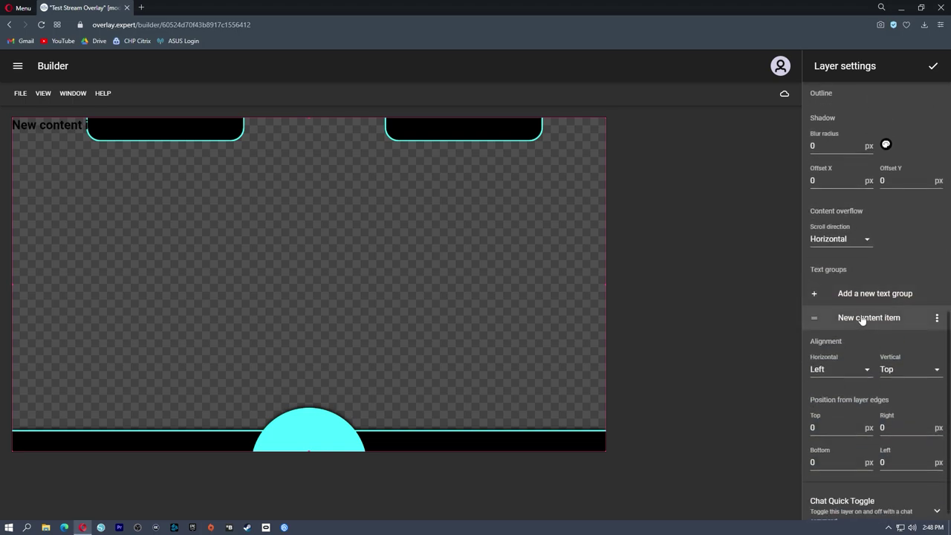
{"action": "scroll", "coordinate": [866, 224], "scroll_direction": "up", "scroll_amount": 1}
{"action": "scroll", "coordinate": [874, 178], "scroll_direction": "up", "scroll_amount": 2}
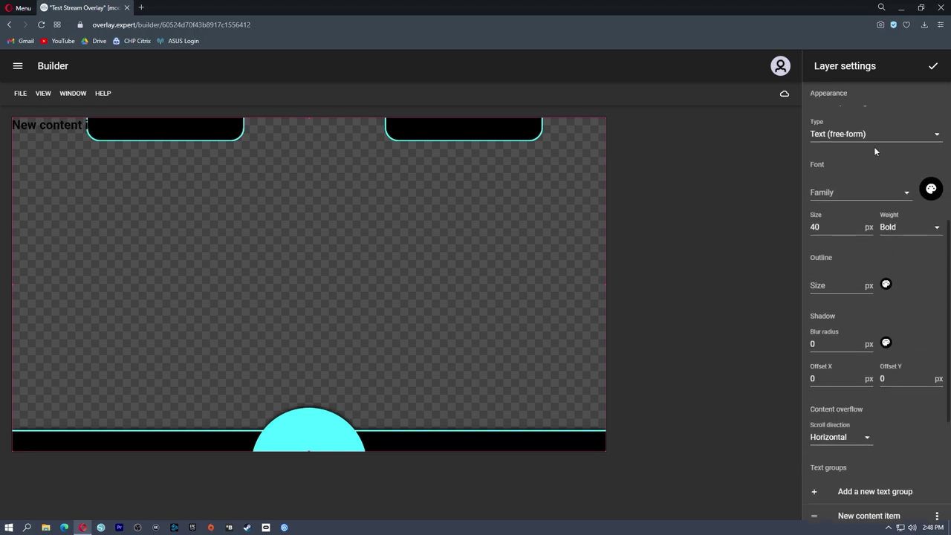
{"action": "scroll", "coordinate": [880, 357], "scroll_direction": "down", "scroll_amount": 3}
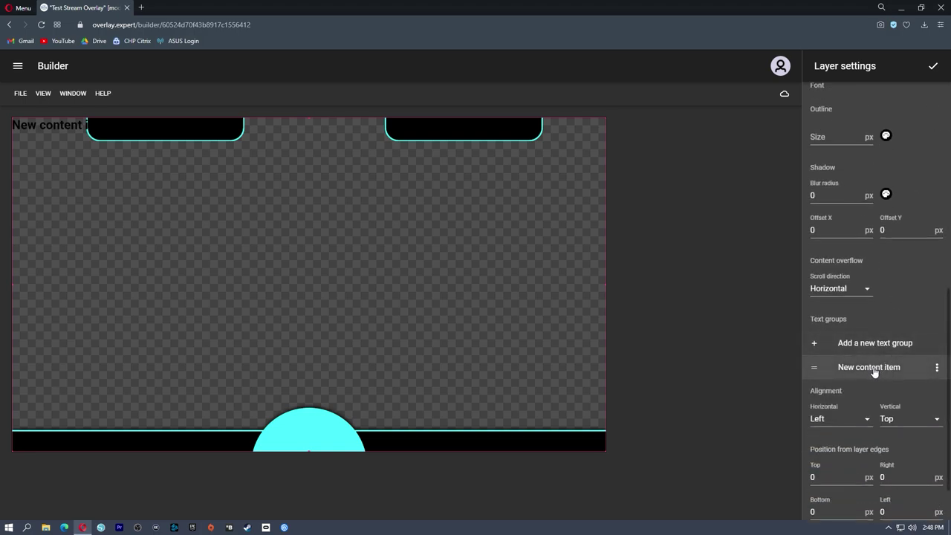
Delete the 'New content item' placeholder text from the Main BG text group, leaving it empty.
{"action": "left_click", "coordinate": [873, 371]}
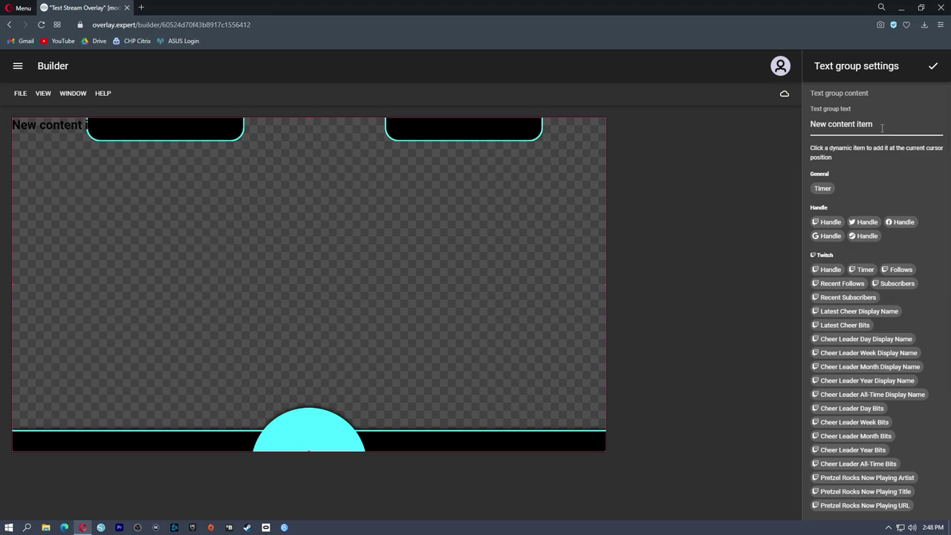
{"action": "left_click_drag", "start_coordinate": [883, 130], "coordinate": [800, 126]}
{"action": "key", "text": "BackSpace"}
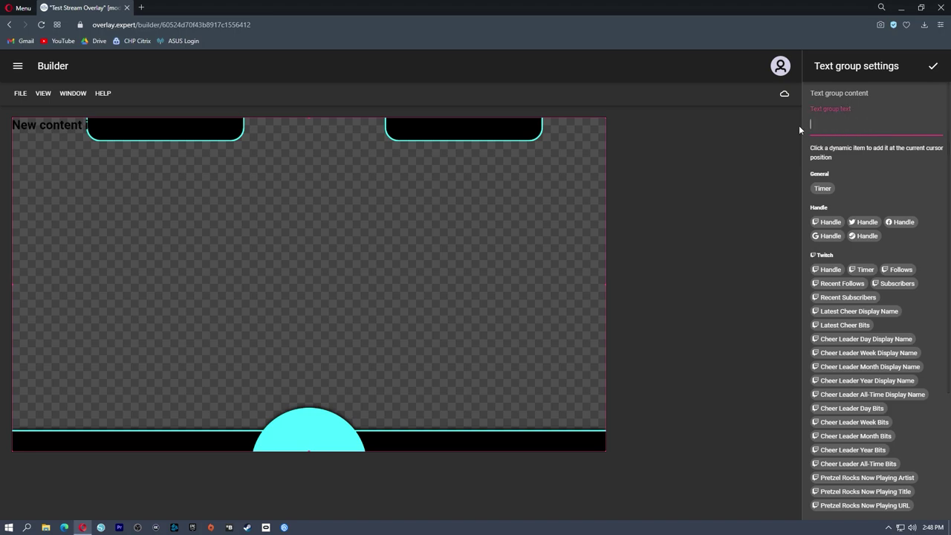
{"action": "left_click", "coordinate": [934, 67]}
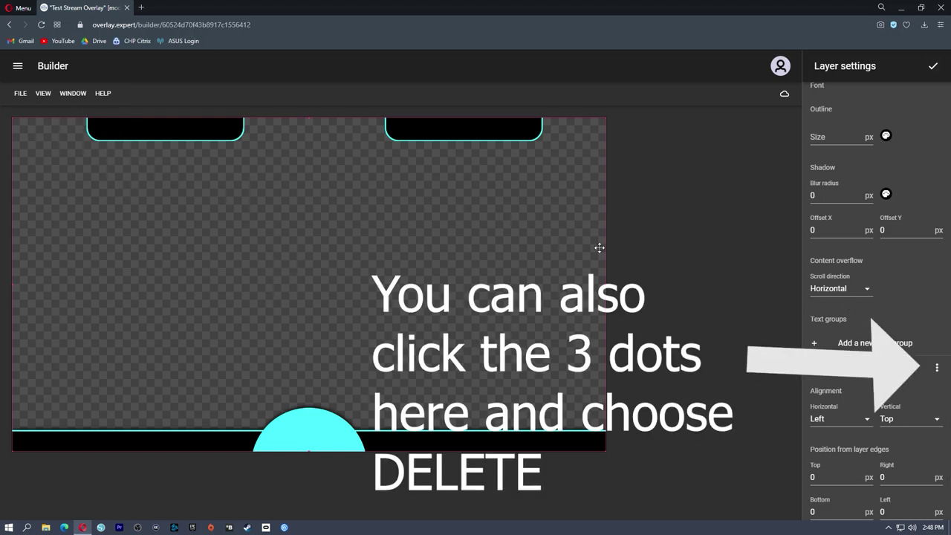
{"action": "scroll", "coordinate": [818, 327], "scroll_direction": "down", "scroll_amount": 2}
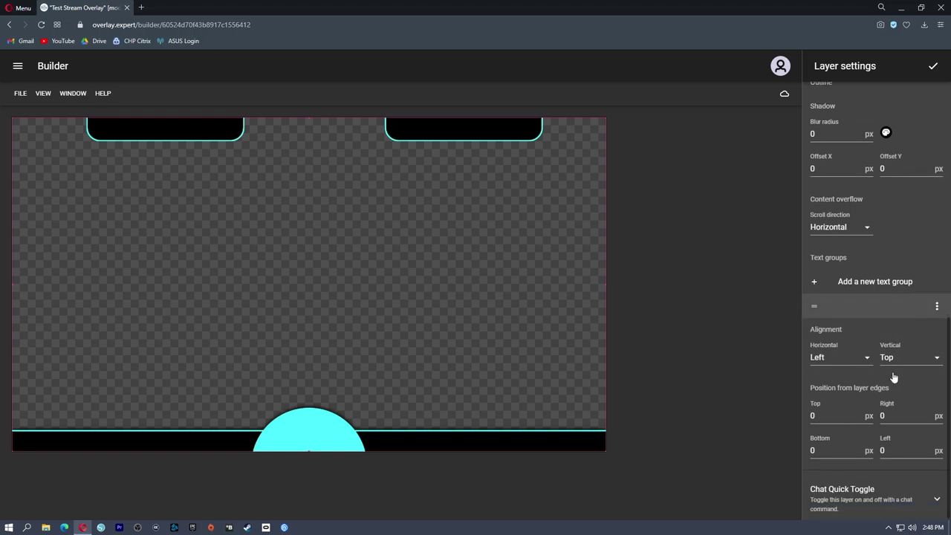
Finish editing the Main BG layer and save the overlay to generate its browser source URL.
{"action": "scroll", "coordinate": [855, 245], "scroll_direction": "up", "scroll_amount": 5}
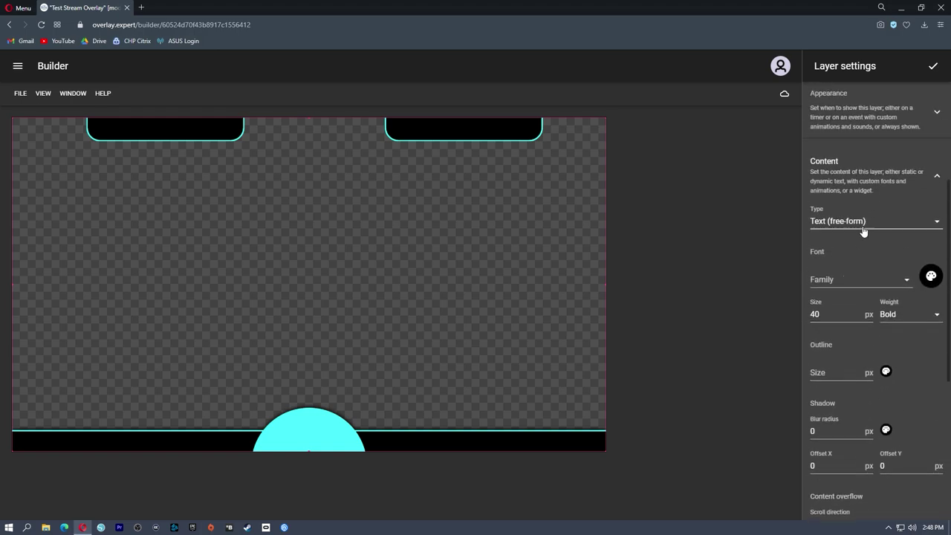
{"action": "left_click", "coordinate": [853, 183]}
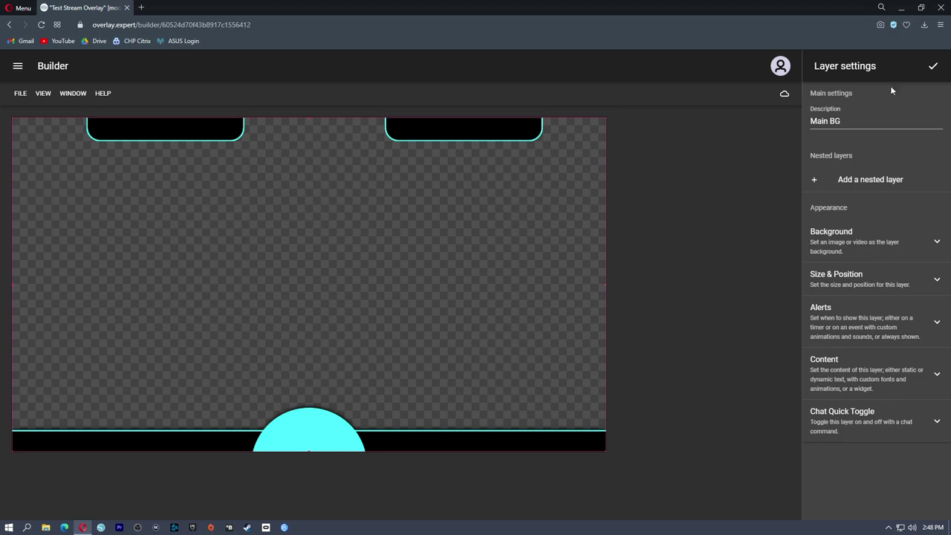
{"action": "left_click", "coordinate": [936, 72]}
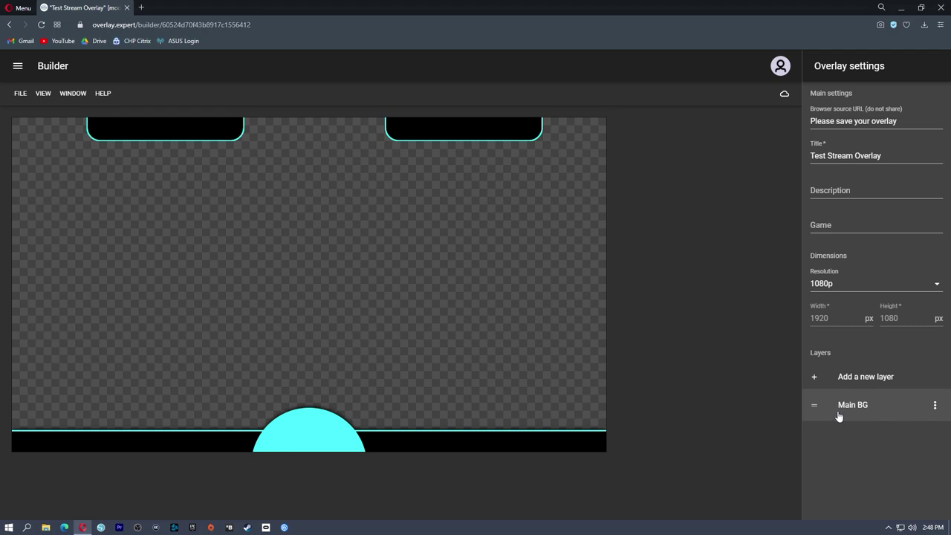
{"action": "left_click", "coordinate": [785, 94]}
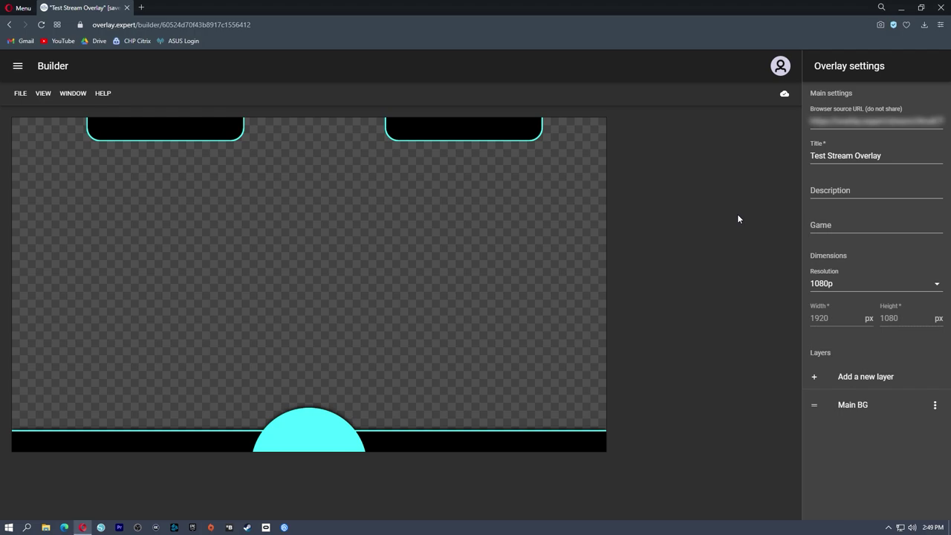
Add a new layer and rename its description from 'New layer' to 'Recent Follows'.
{"action": "left_click", "coordinate": [841, 379]}
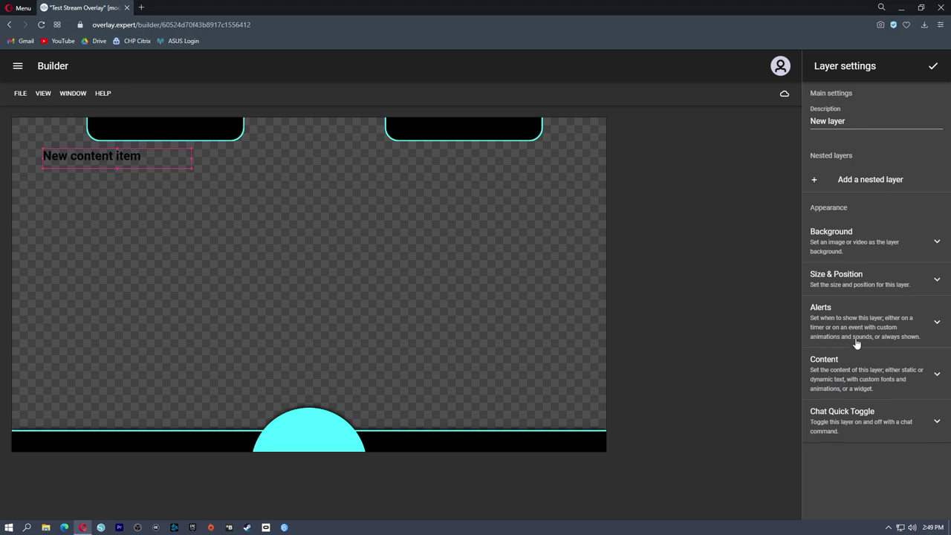
{"action": "left_click_drag", "start_coordinate": [847, 123], "coordinate": [807, 123]}
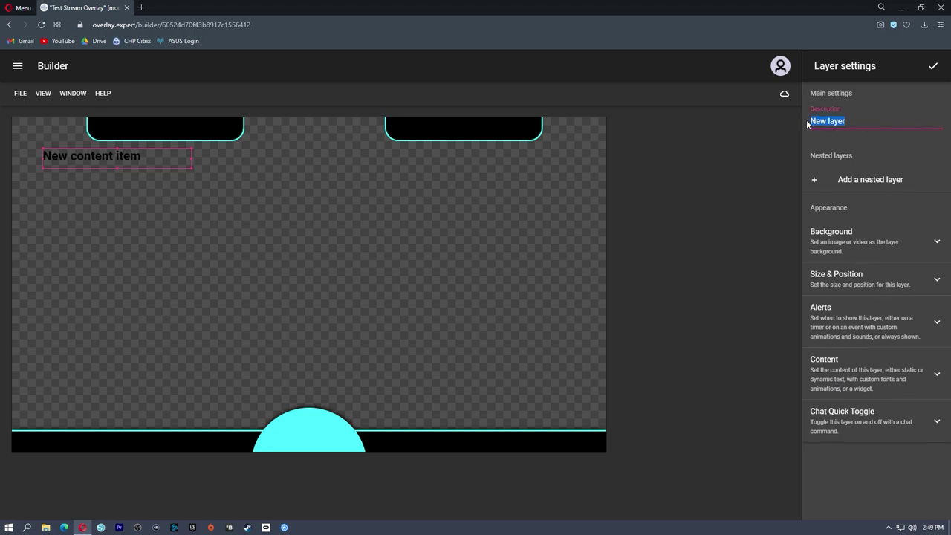
{"action": "type", "text": "Recent foll"}
{"action": "key", "text": "BackSpace"}
{"action": "type", "text": "Follow"}
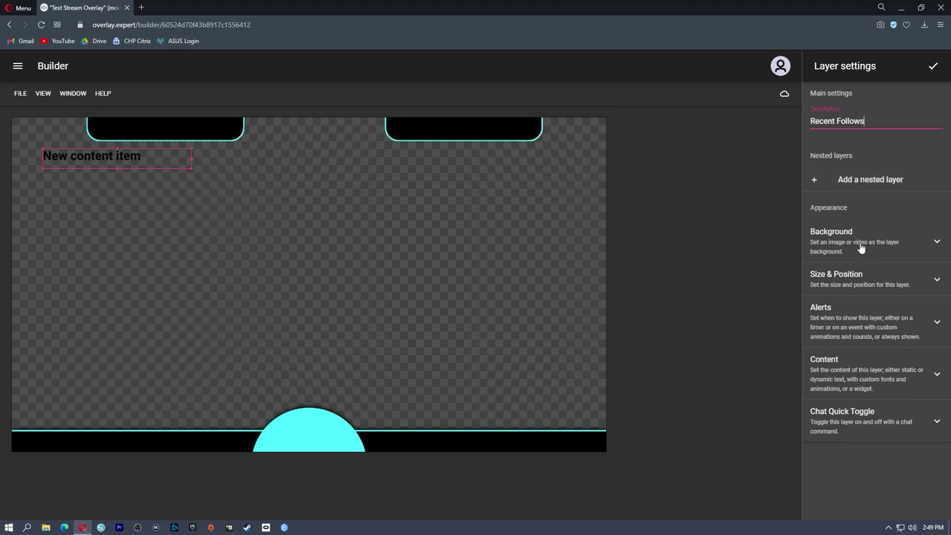
Drag the Recent Follows text box into the top-left black box, at top 6, left 255.
{"action": "left_click", "coordinate": [826, 284]}
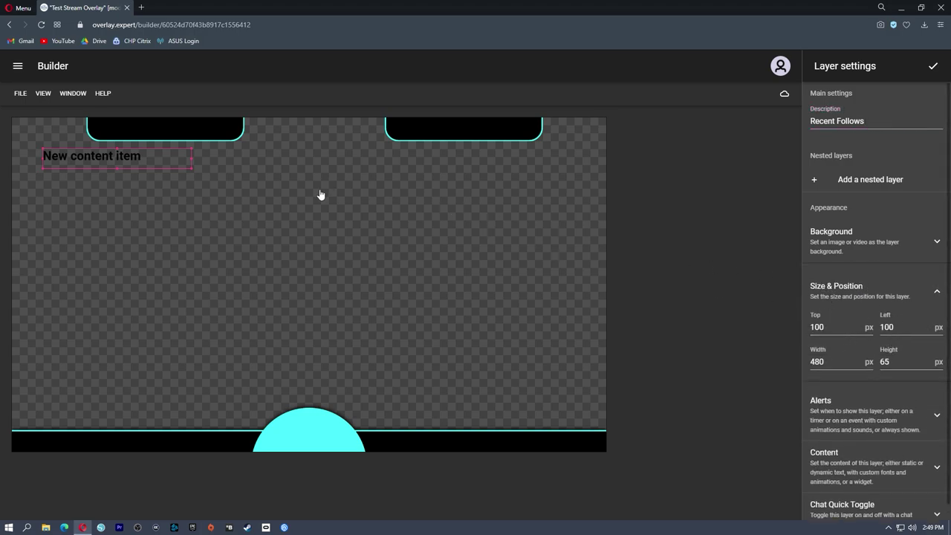
{"action": "left_click_drag", "start_coordinate": [141, 165], "coordinate": [245, 139]}
{"action": "left_click_drag", "start_coordinate": [177, 141], "coordinate": [181, 137]}
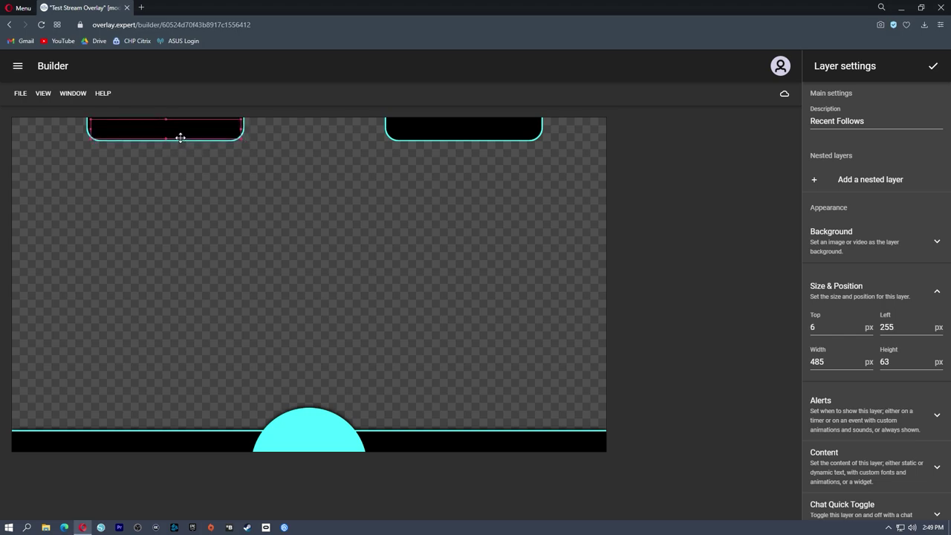
Expand the Recent Follows layer's Content settings.
{"action": "scroll", "coordinate": [906, 431], "scroll_direction": "down", "scroll_amount": 1}
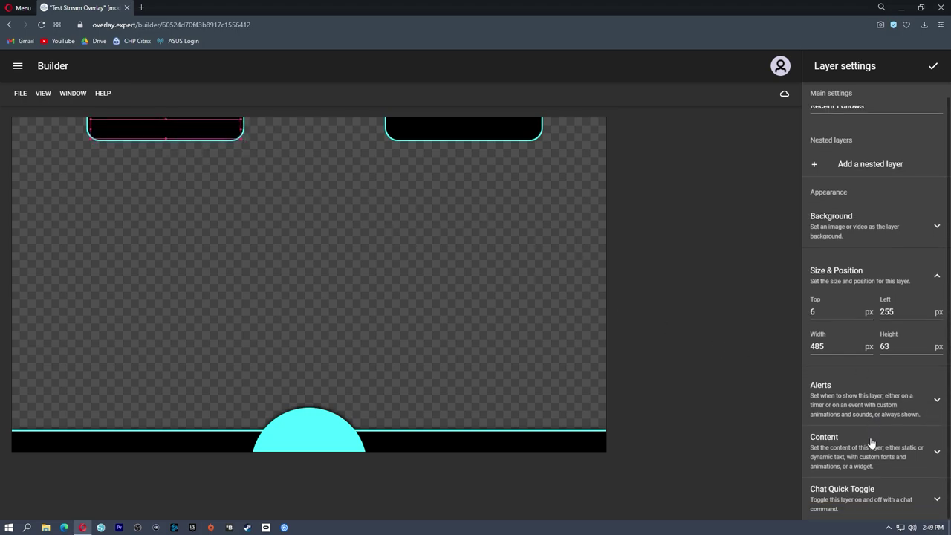
{"action": "left_click", "coordinate": [885, 449]}
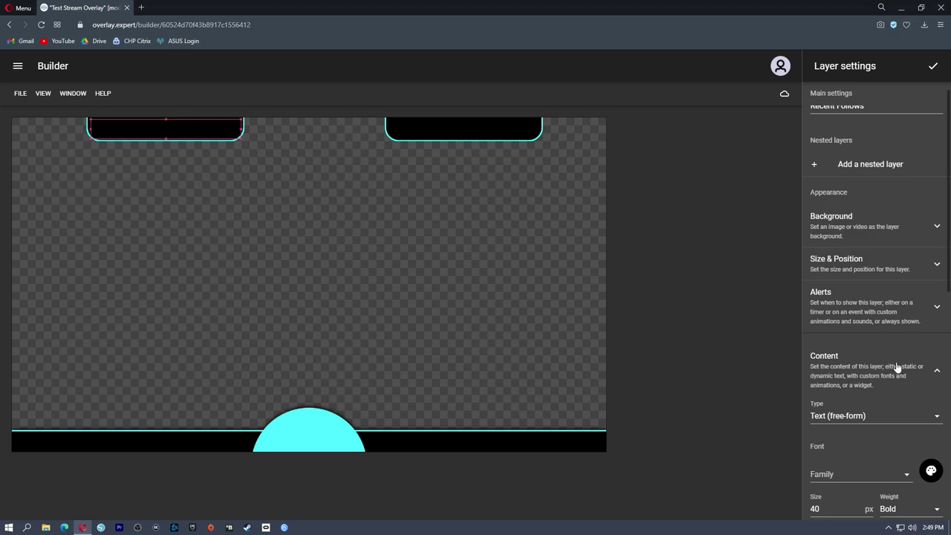
{"action": "scroll", "coordinate": [896, 366], "scroll_direction": "down", "scroll_amount": 3}
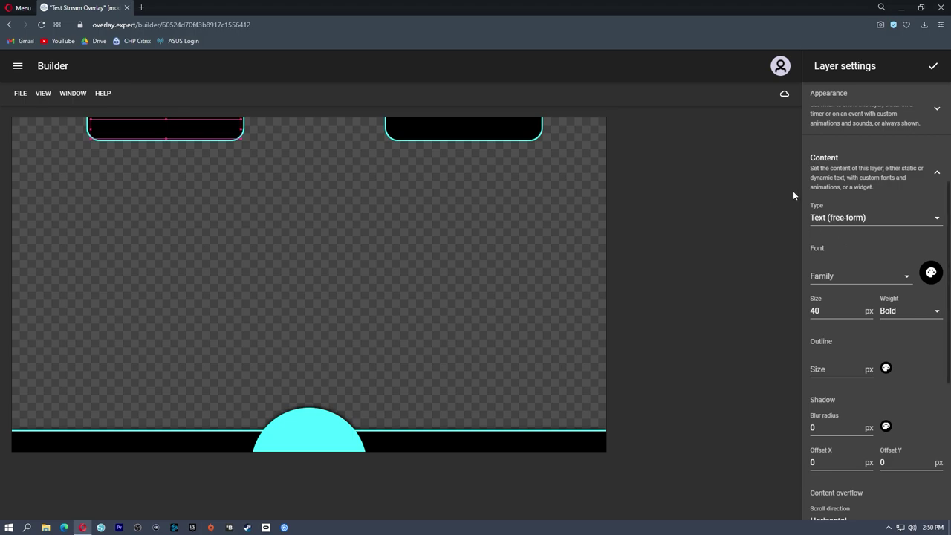
Set the Recent Follows font family to Montserrat.
{"action": "left_click", "coordinate": [854, 226]}
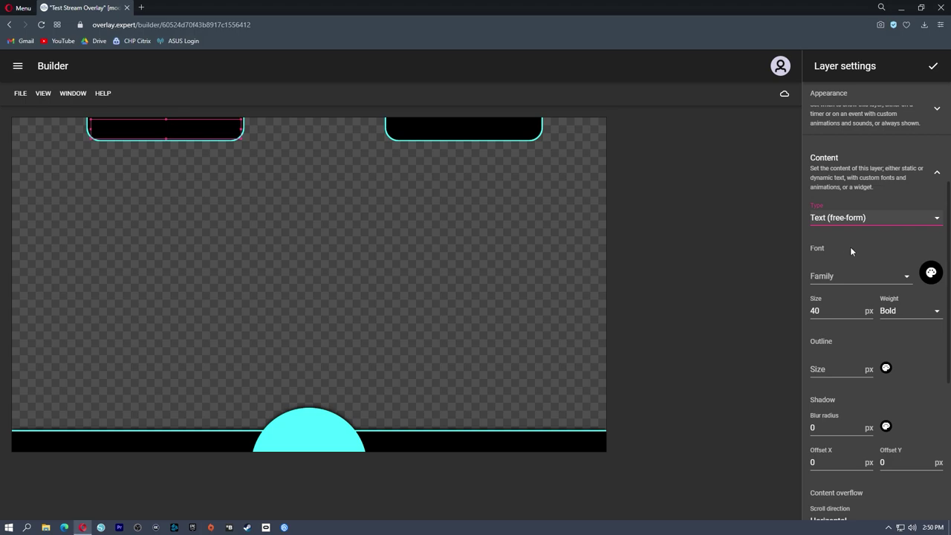
{"action": "left_click", "coordinate": [846, 280]}
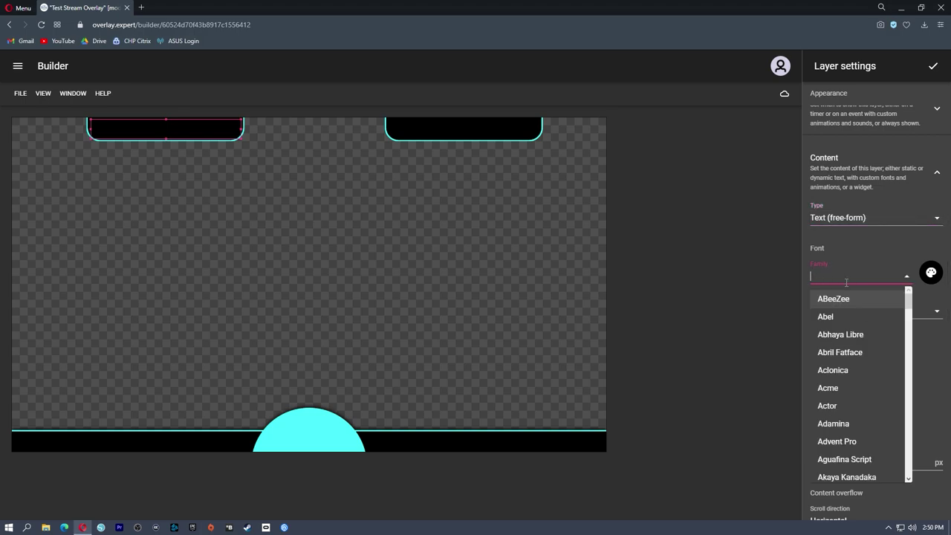
{"action": "type", "text": "Monto"}
{"action": "key", "text": "BackSpace"}
{"action": "key", "text": "BackSpace"}
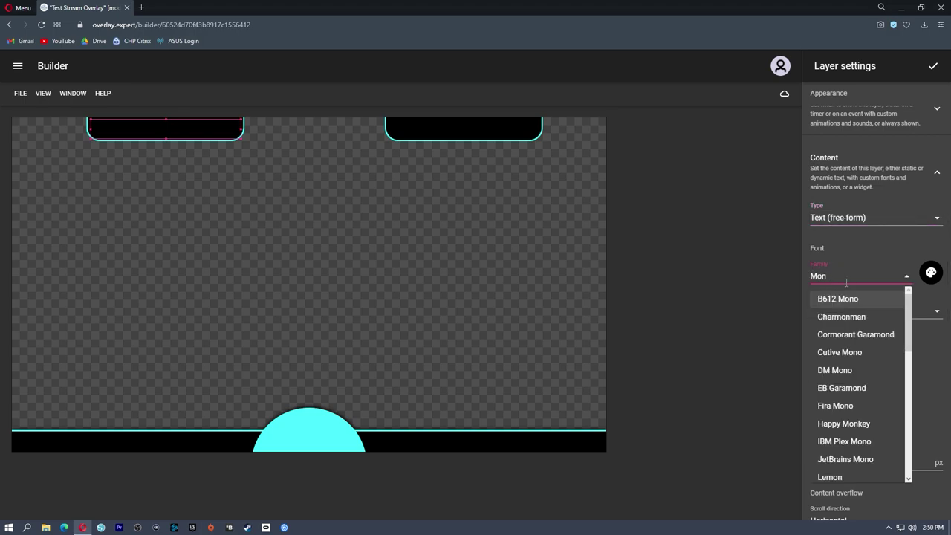
{"action": "type", "text": "tser"}
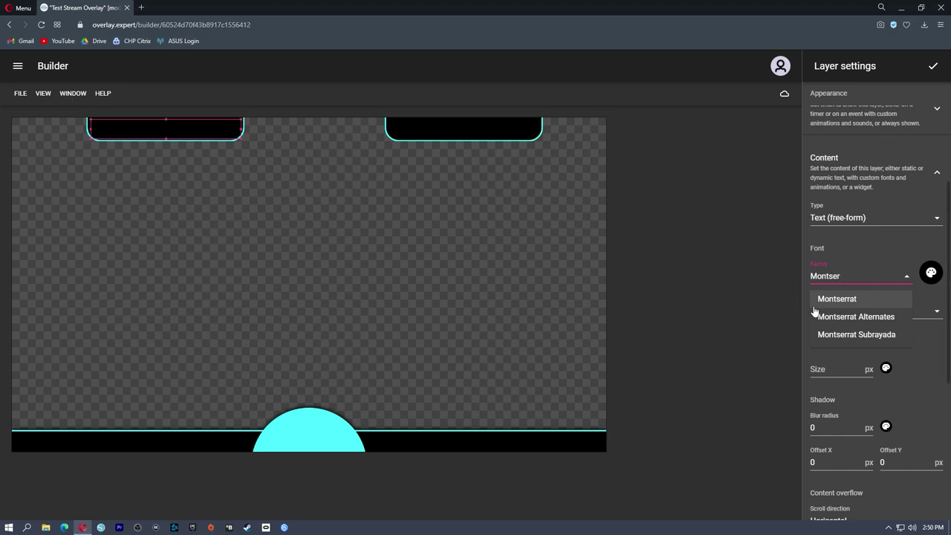
{"action": "left_click", "coordinate": [817, 300]}
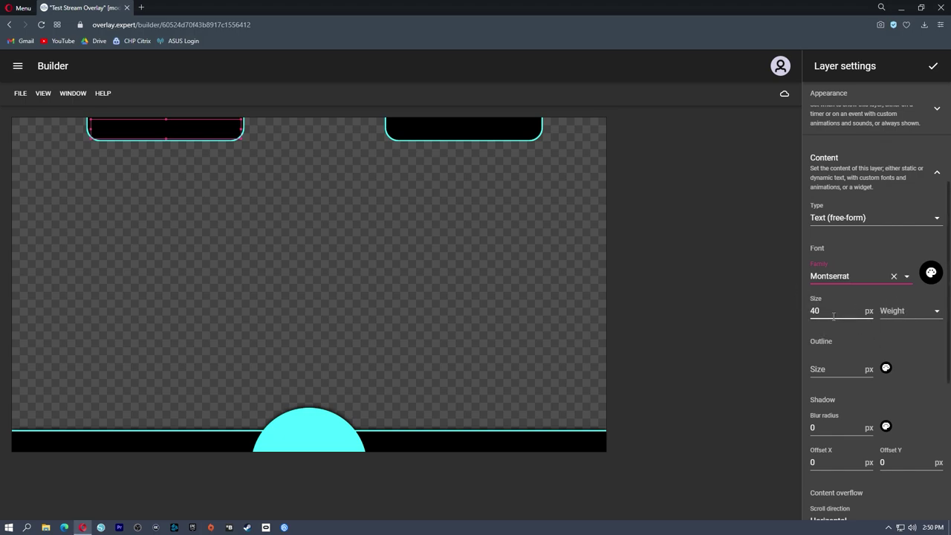
Change the Recent Follows font colour to light blue, #65C4F7.
{"action": "left_click", "coordinate": [932, 275]}
{"action": "left_click_drag", "start_coordinate": [862, 286], "coordinate": [899, 286]}
{"action": "mouse_move", "coordinate": [928, 246]}
{"action": "left_mouse_down"}
{"action": "mouse_move", "coordinate": [933, 217]}
{"action": "mouse_move", "coordinate": [898, 214]}
{"action": "left_mouse_up"}
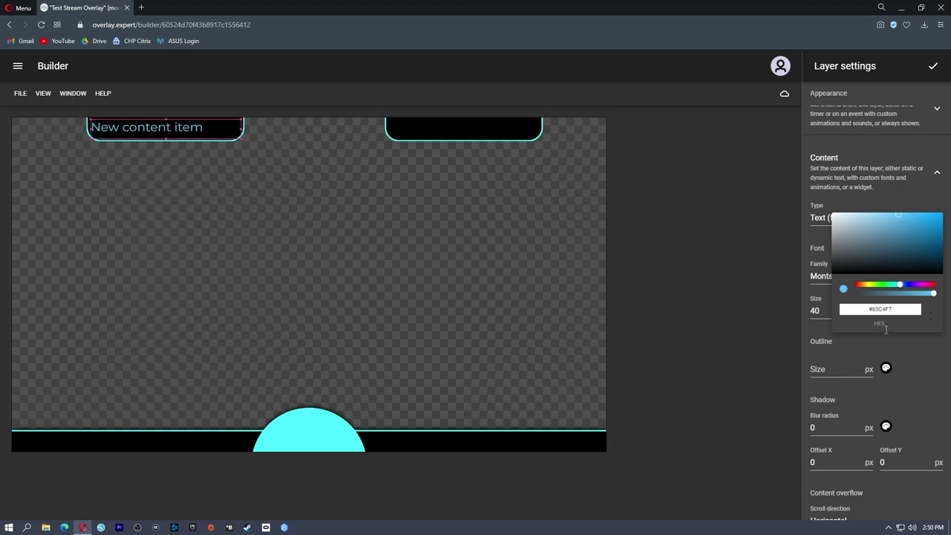
{"action": "left_click", "coordinate": [935, 367]}
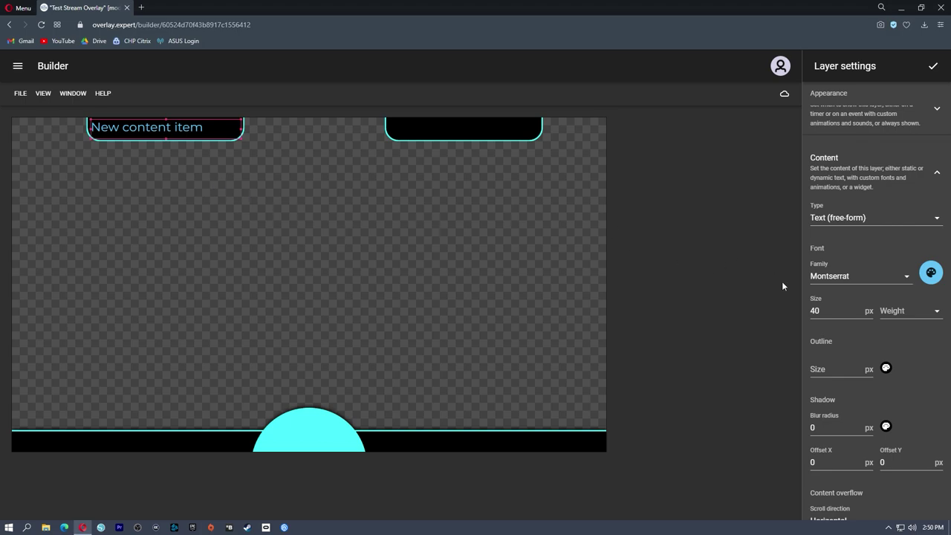
Nudge the Recent Follows text box slightly right and down within the top-left box.
{"action": "left_click_drag", "start_coordinate": [220, 135], "coordinate": [221, 138]}
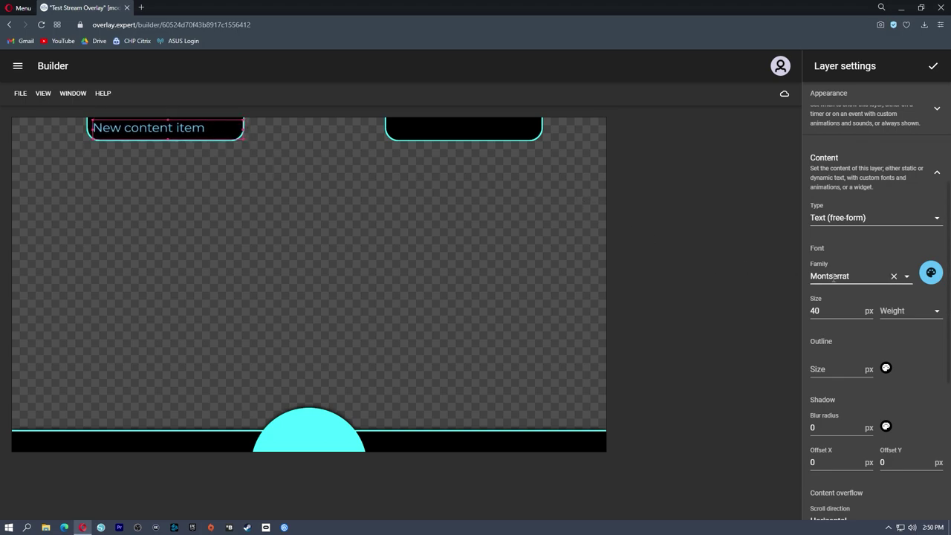
{"action": "left_click", "coordinate": [912, 313]}
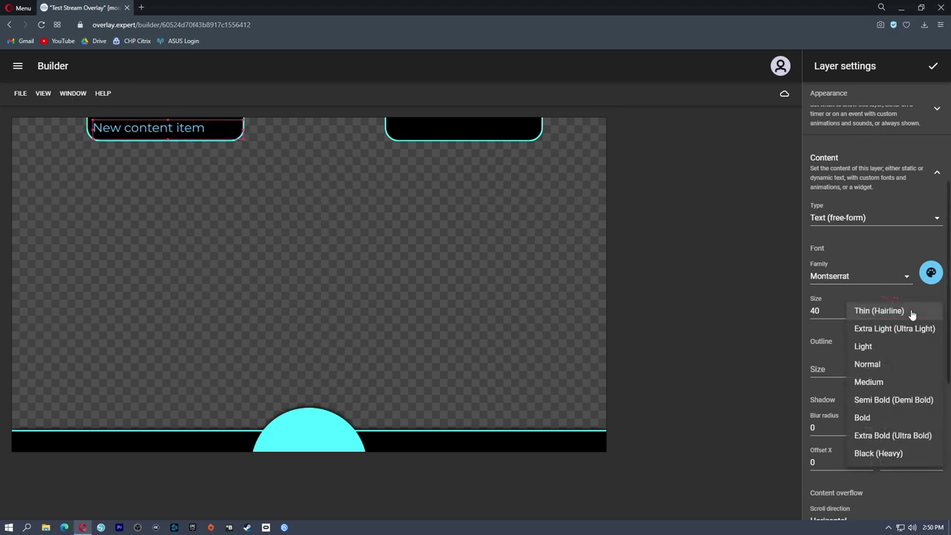
{"action": "left_click", "coordinate": [896, 237]}
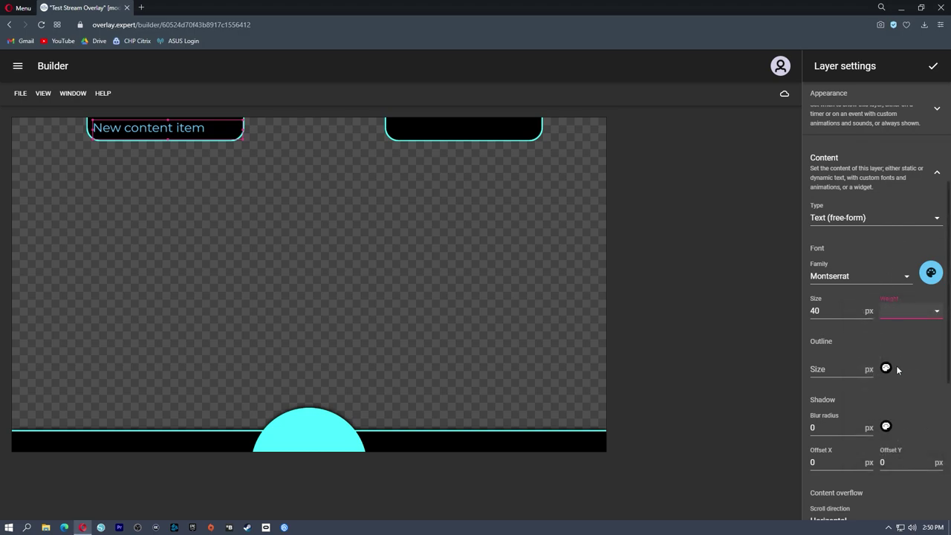
Give the text a red outline, then reduce the outline size from 2 to 1 and finally 0.
{"action": "left_click", "coordinate": [841, 374]}
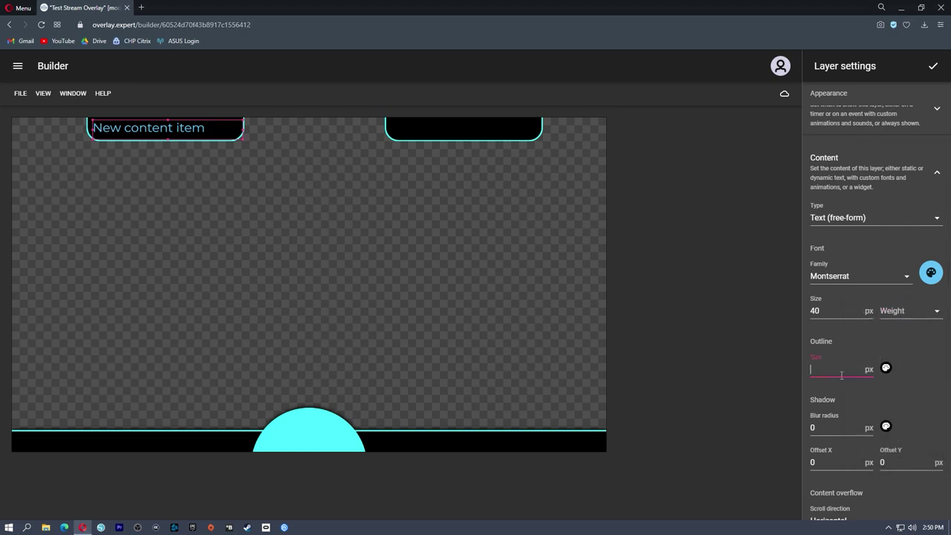
{"action": "left_click", "coordinate": [885, 368]}
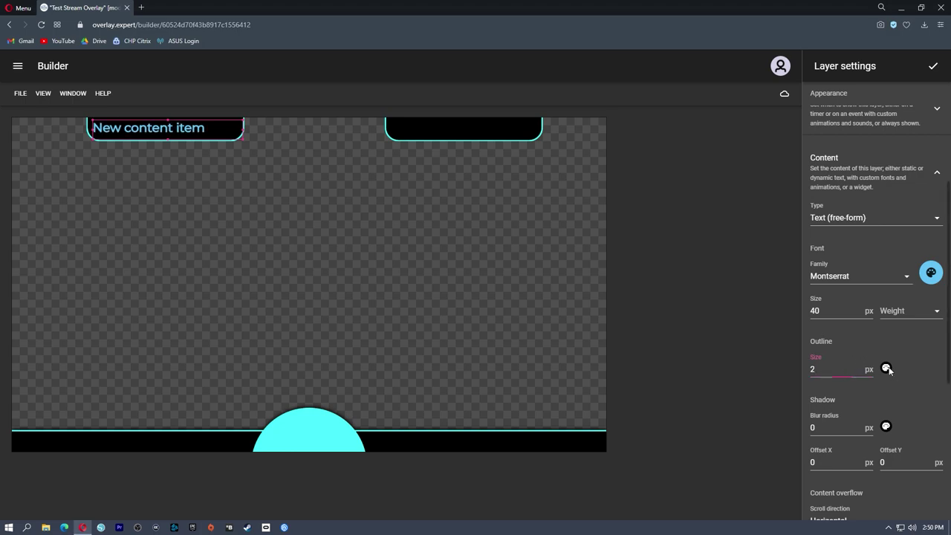
{"action": "left_click", "coordinate": [920, 332]}
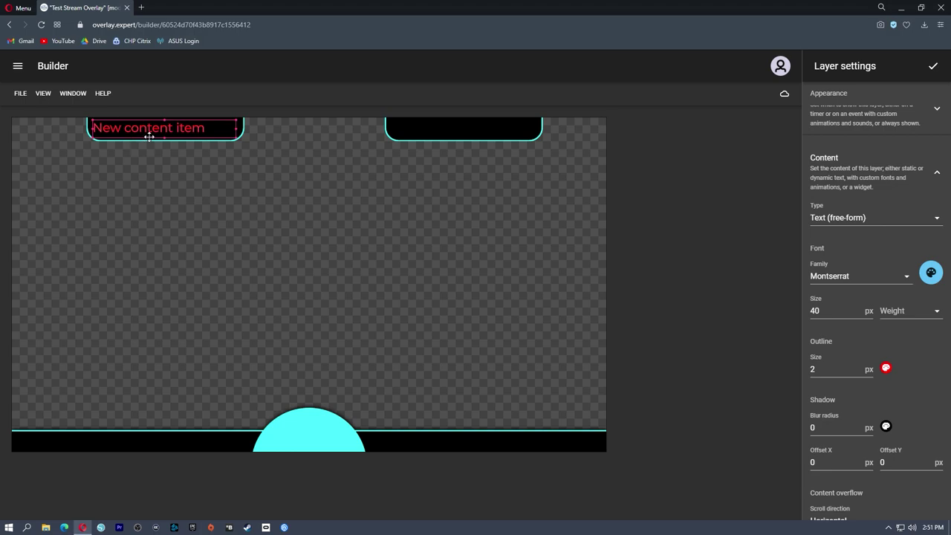
{"action": "key", "text": "shift+Tab"}
{"action": "type", "text": "1"}
{"action": "left_click", "coordinate": [919, 366]}
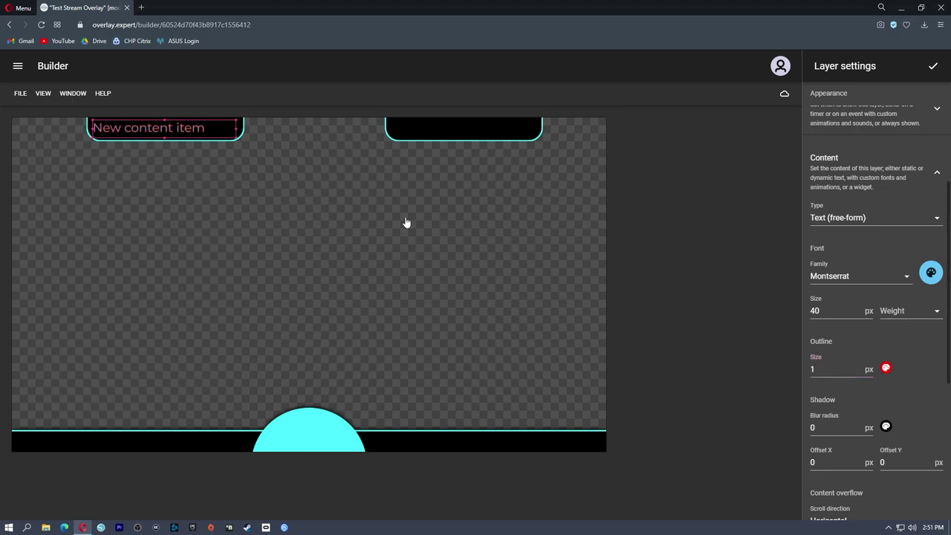
{"action": "double_click", "coordinate": [810, 369]}
{"action": "type", "text": "0"}
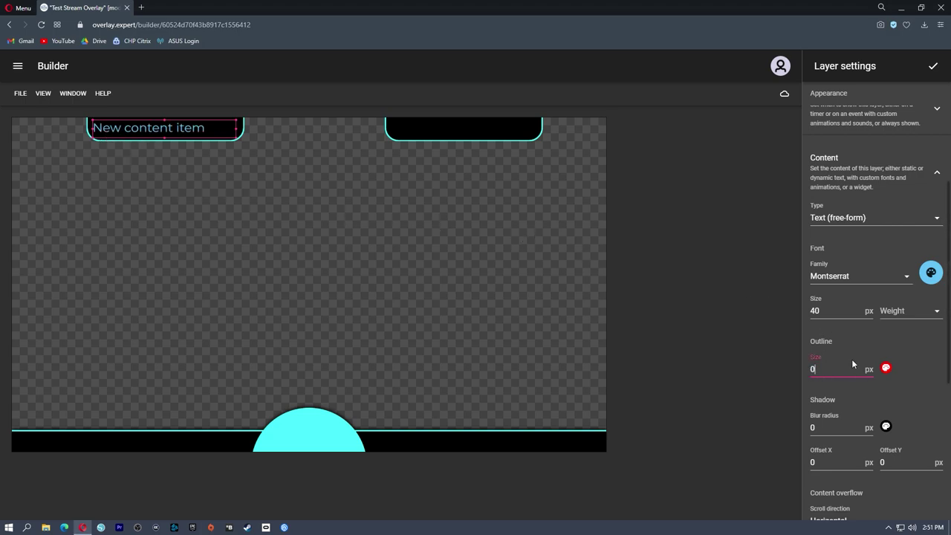